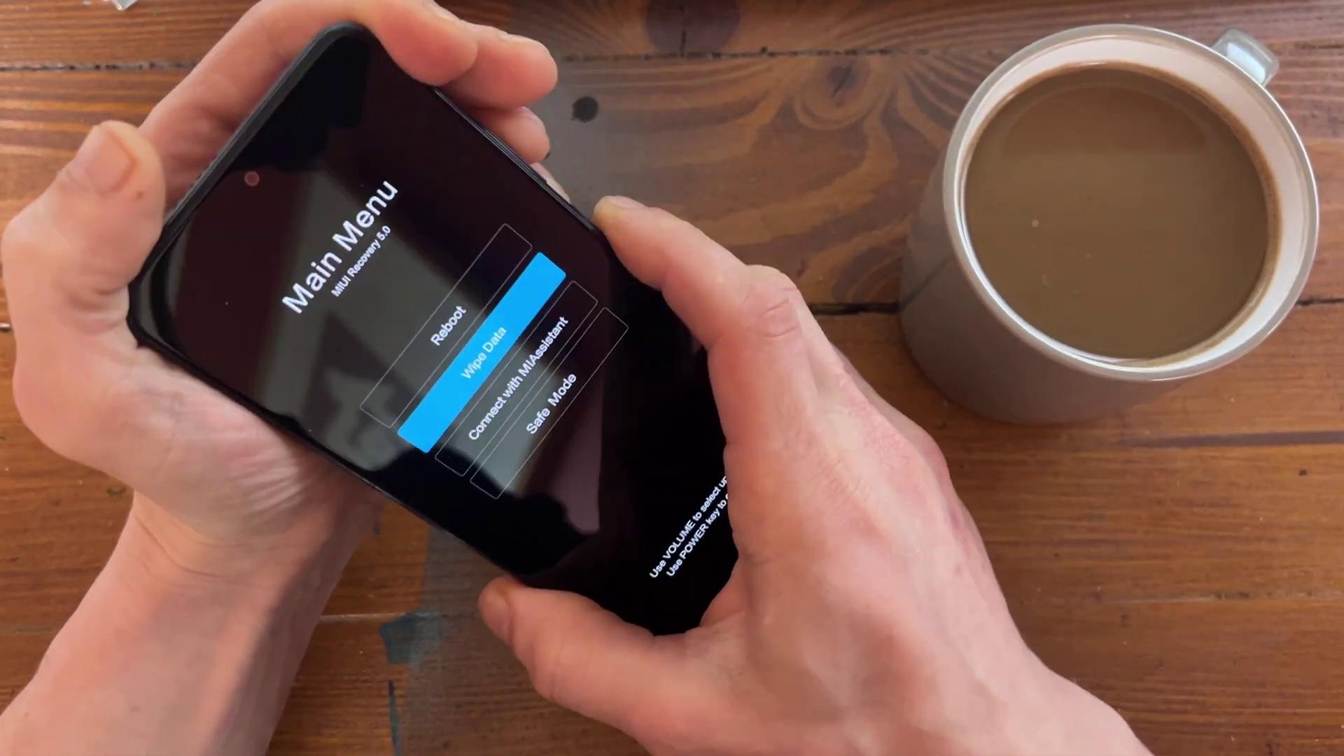
Step: Choose Wipe Data > Wipe All Data in MIUI Recovery and confirm the factory wipe
key(Return)
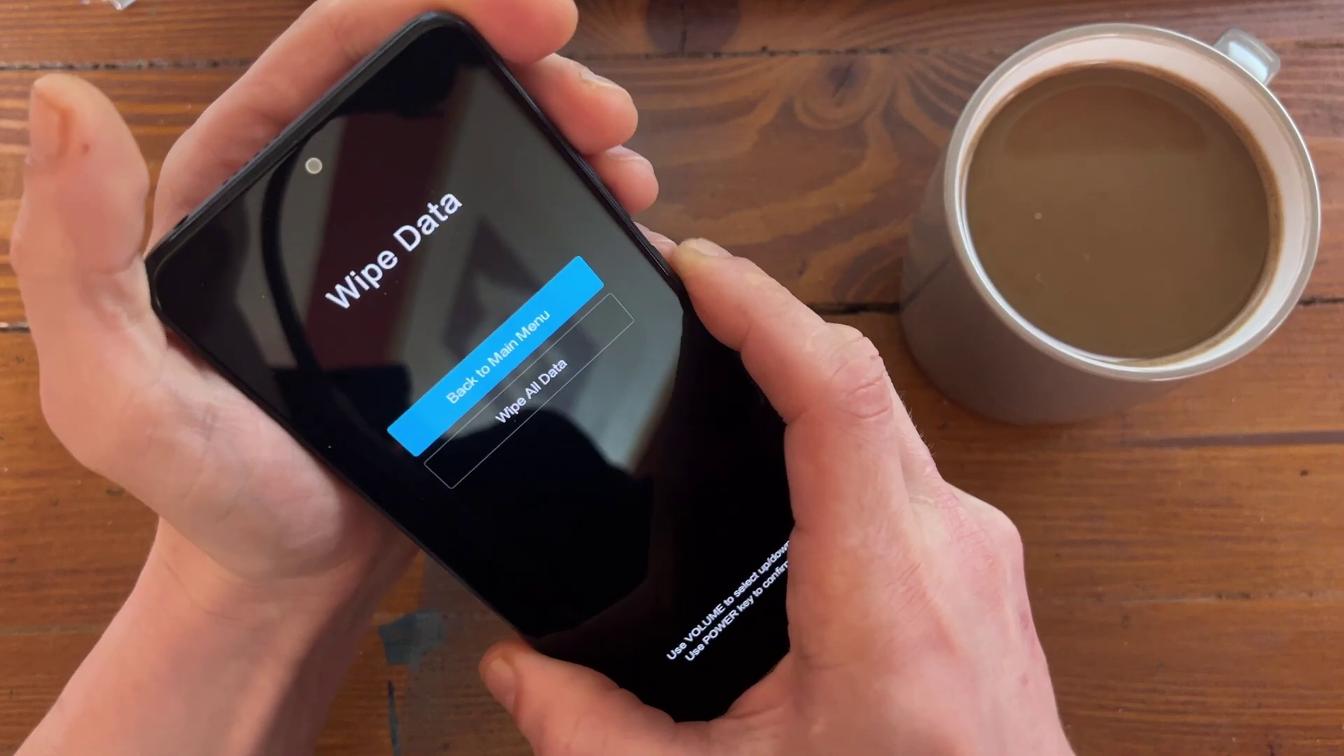
key(Down)
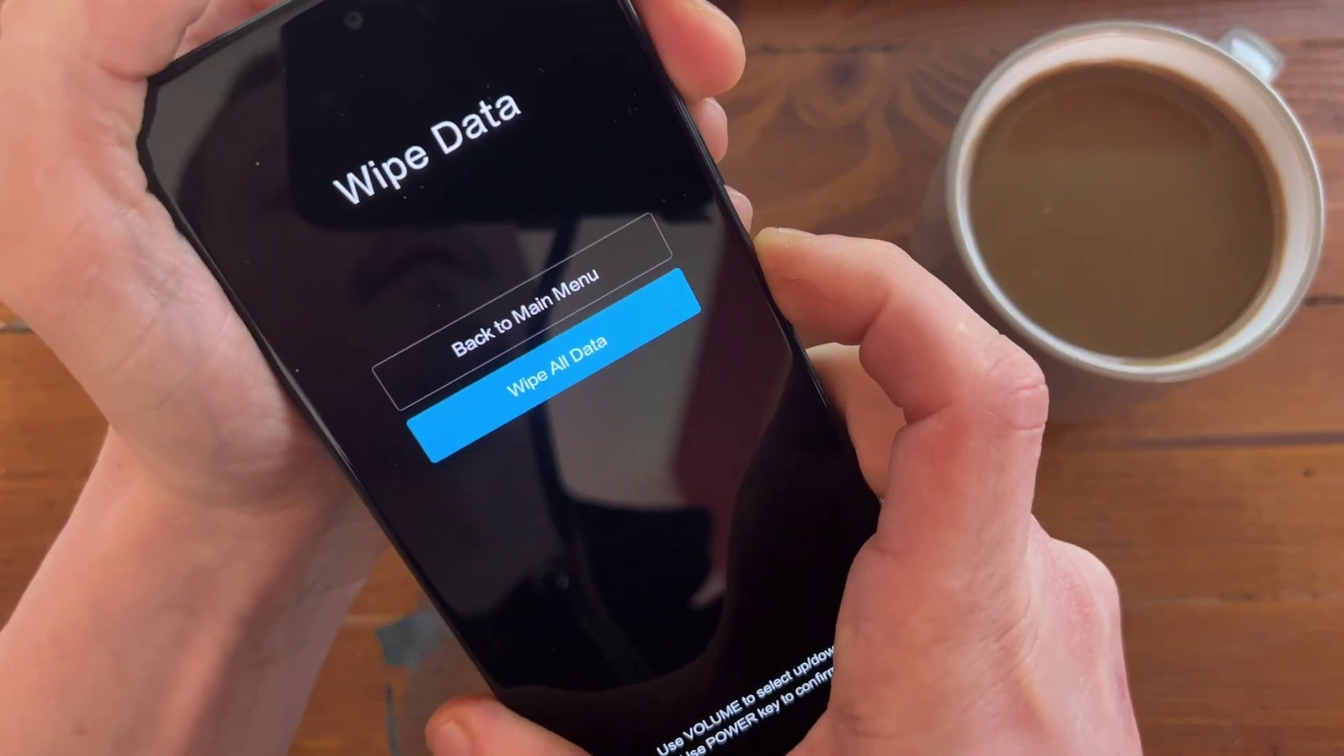
key(Return)
key(Down)
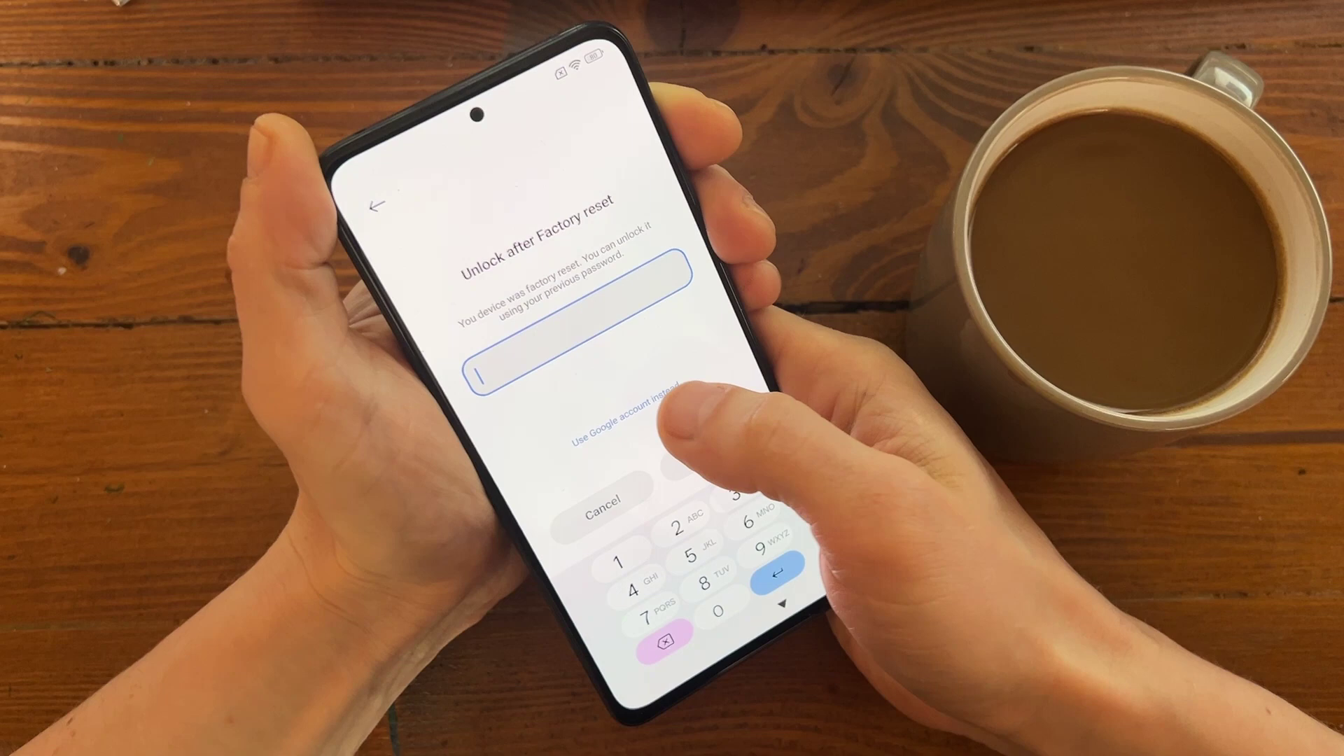
Step: Switch to Google account verification, then step back through Wi-Fi, SIM, terms and region to Choose language
click(754, 565)
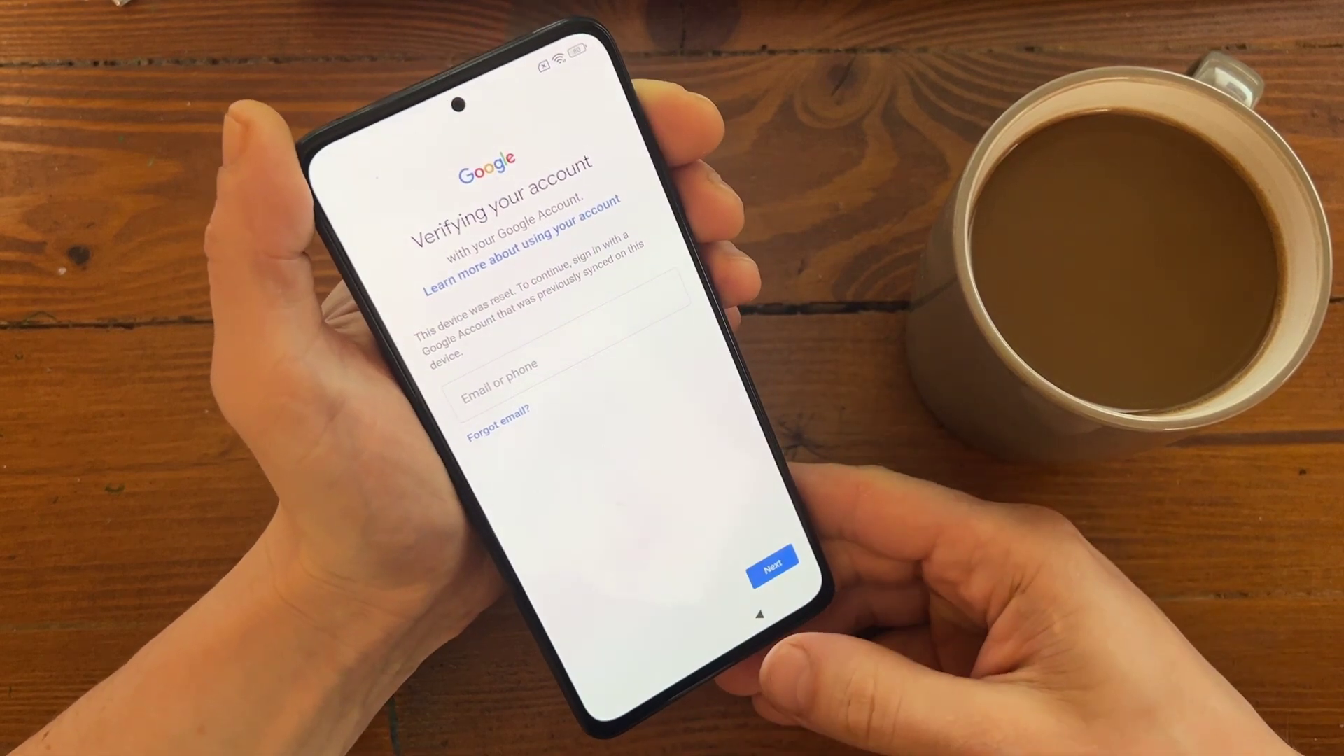
click(759, 614)
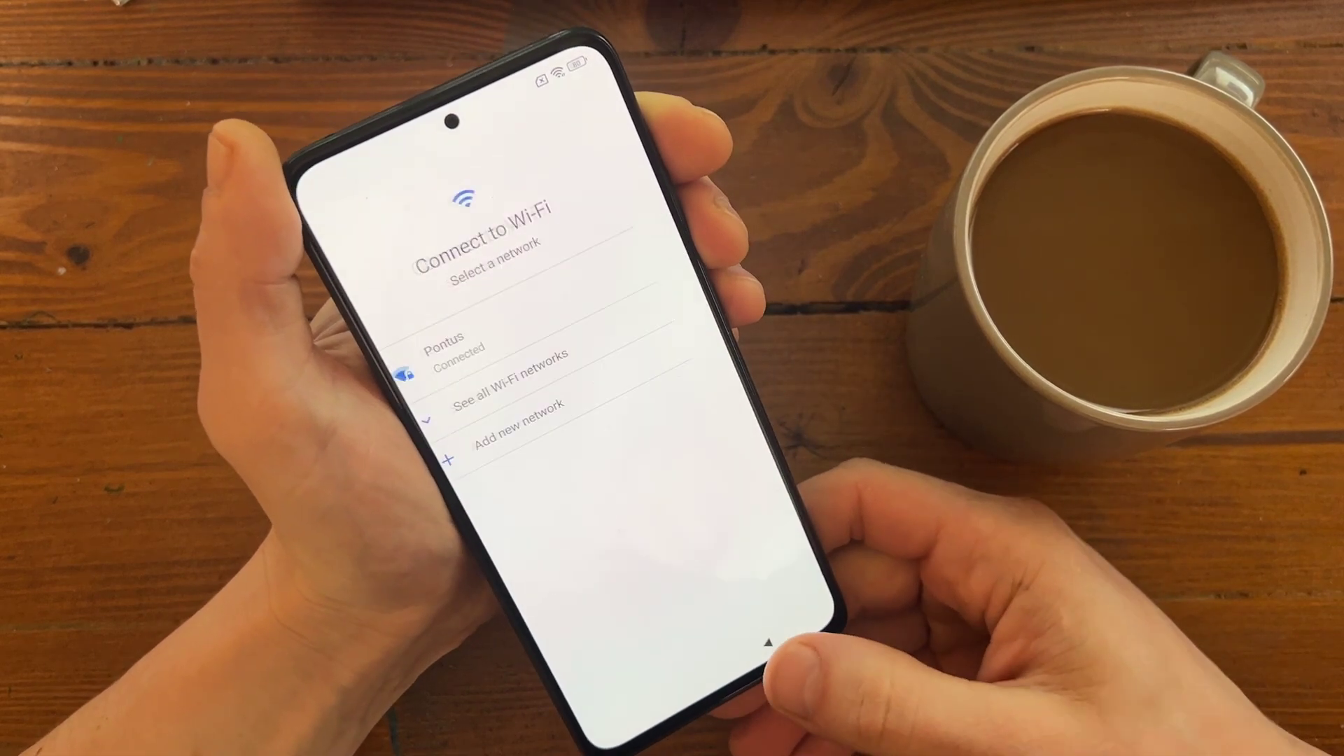
click(762, 620)
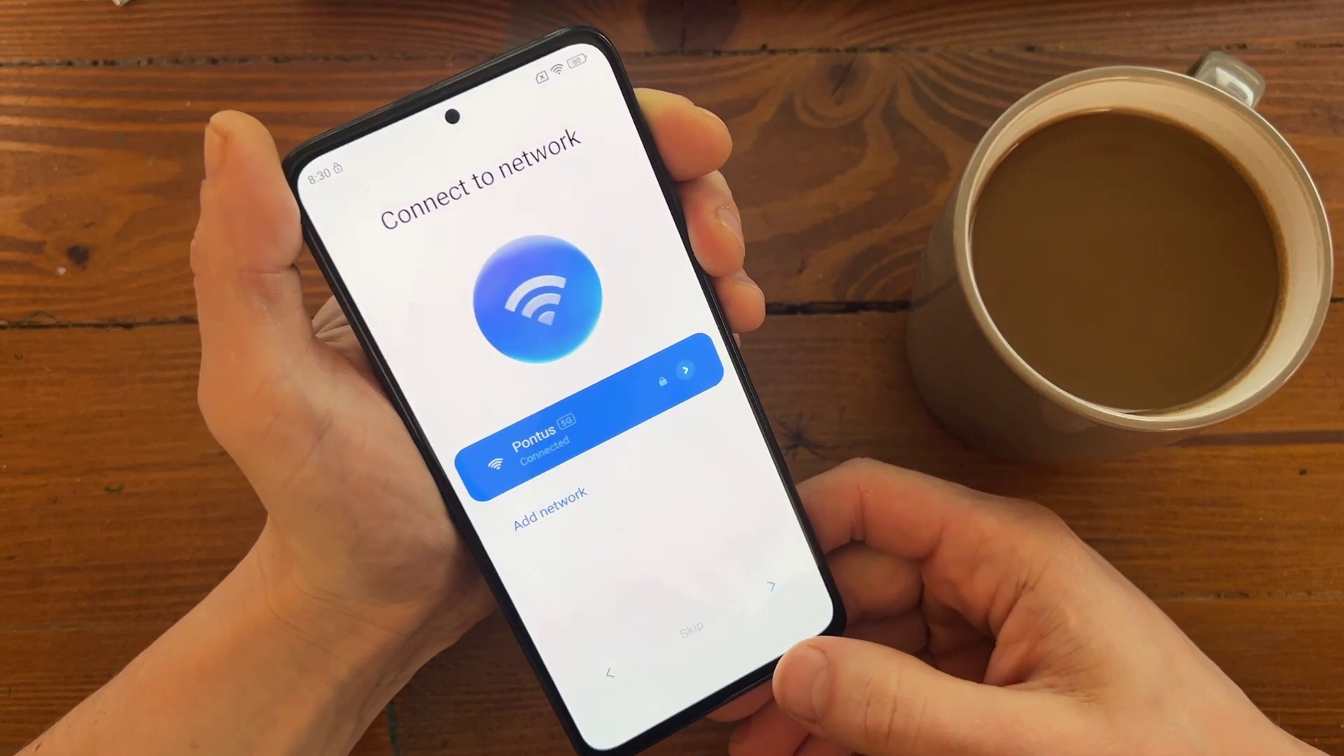
click(772, 586)
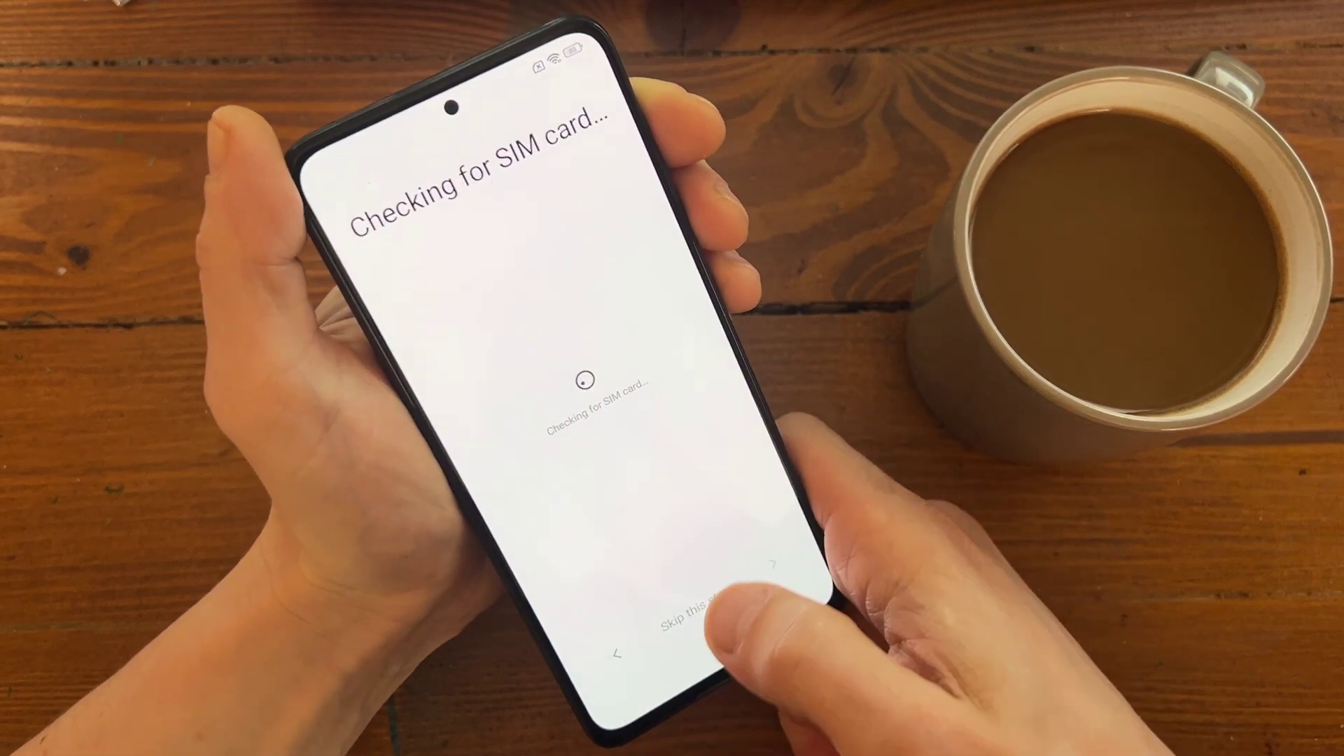
click(641, 672)
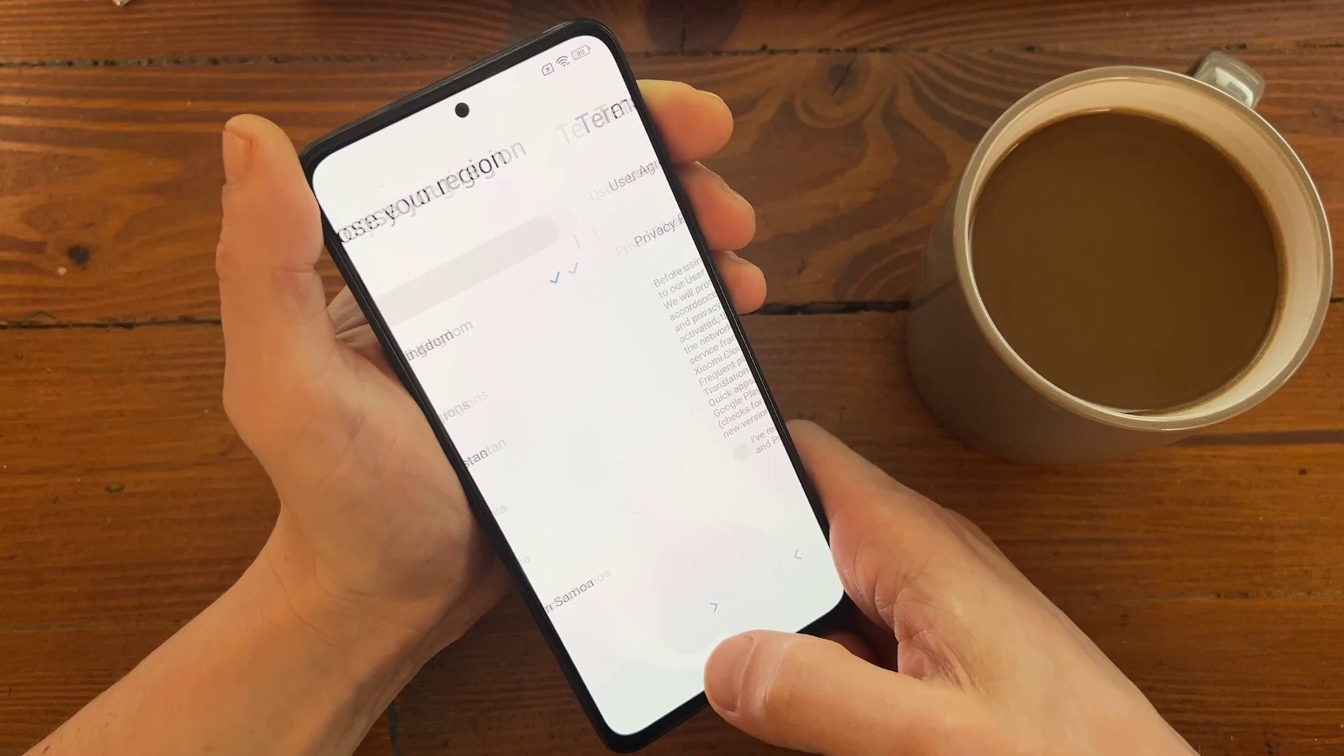
click(619, 687)
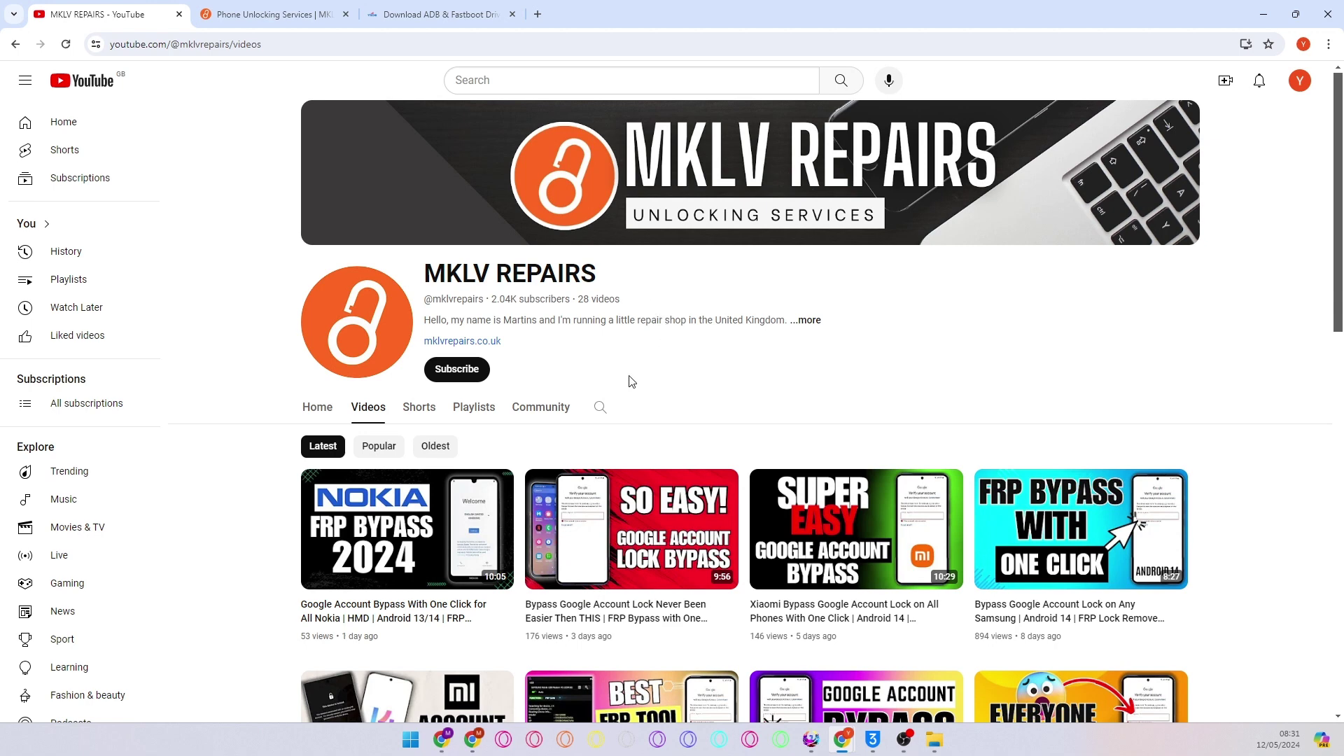
scroll(606, 463, down, 2)
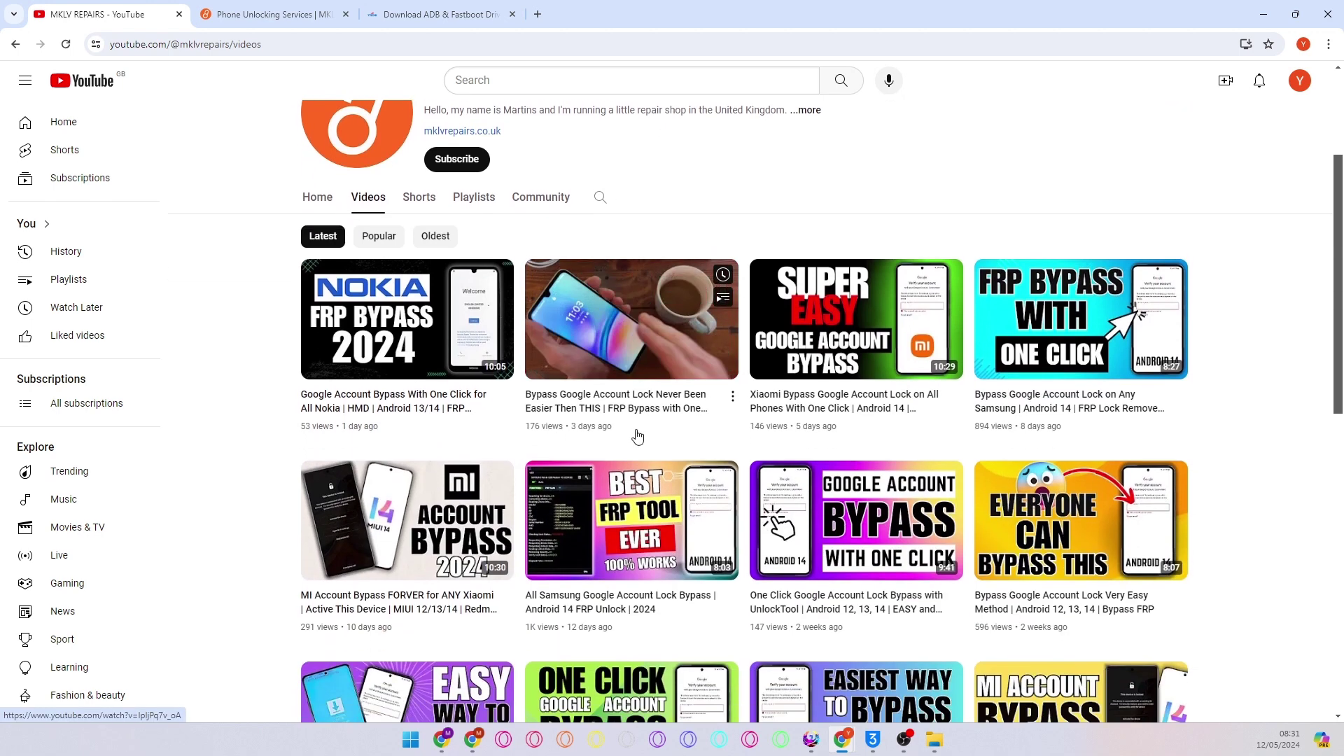
scroll(507, 390, up, 2)
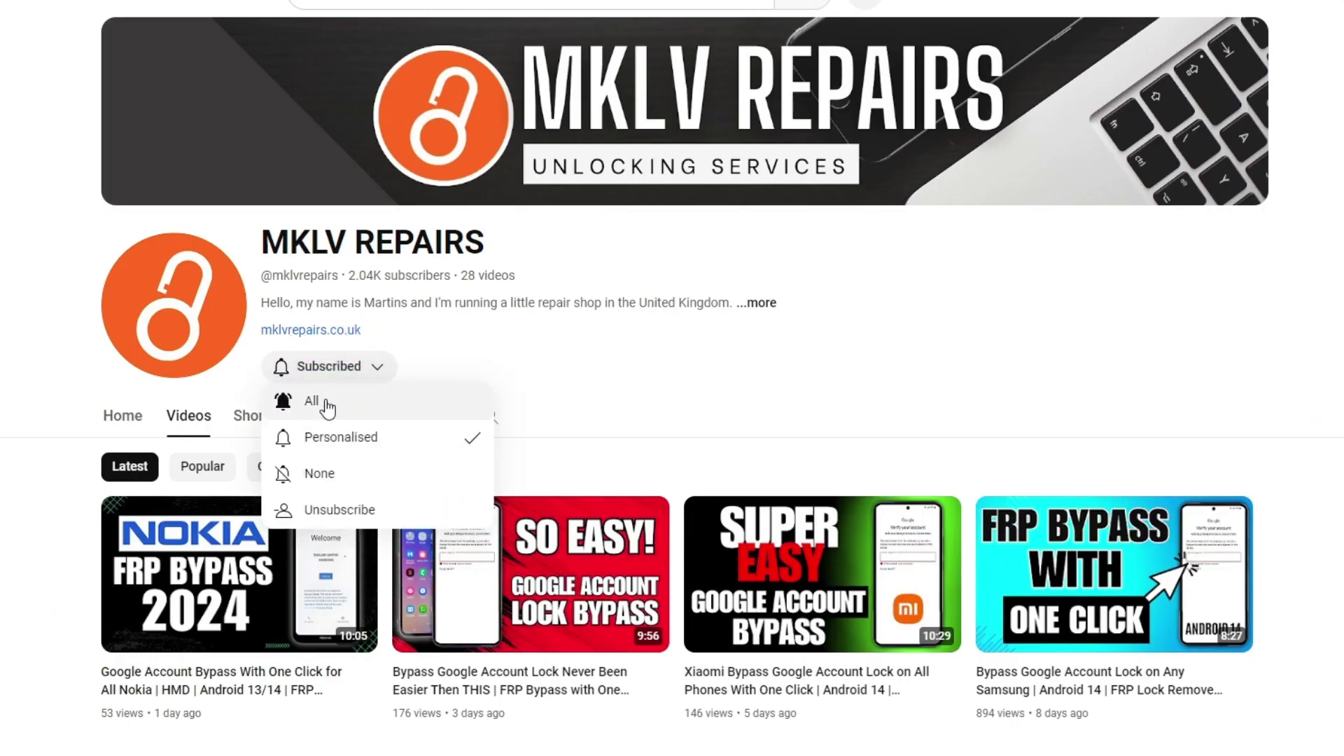
Step: Set channel notifications to All and bring the Phoenix Service Tool window over the page
click(325, 405)
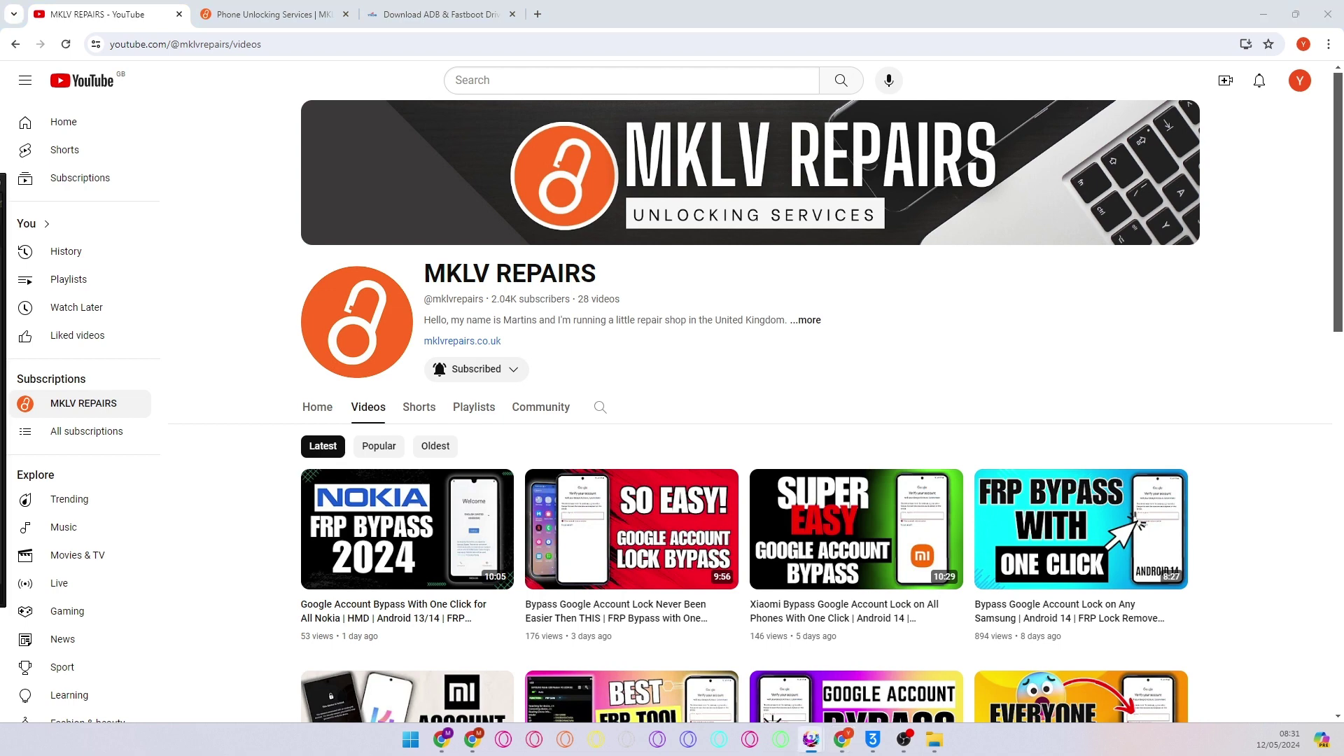
mouse_move(1, 181)
mouse_down()
mouse_move(327, 262)
mouse_move(633, 260)
mouse_up()
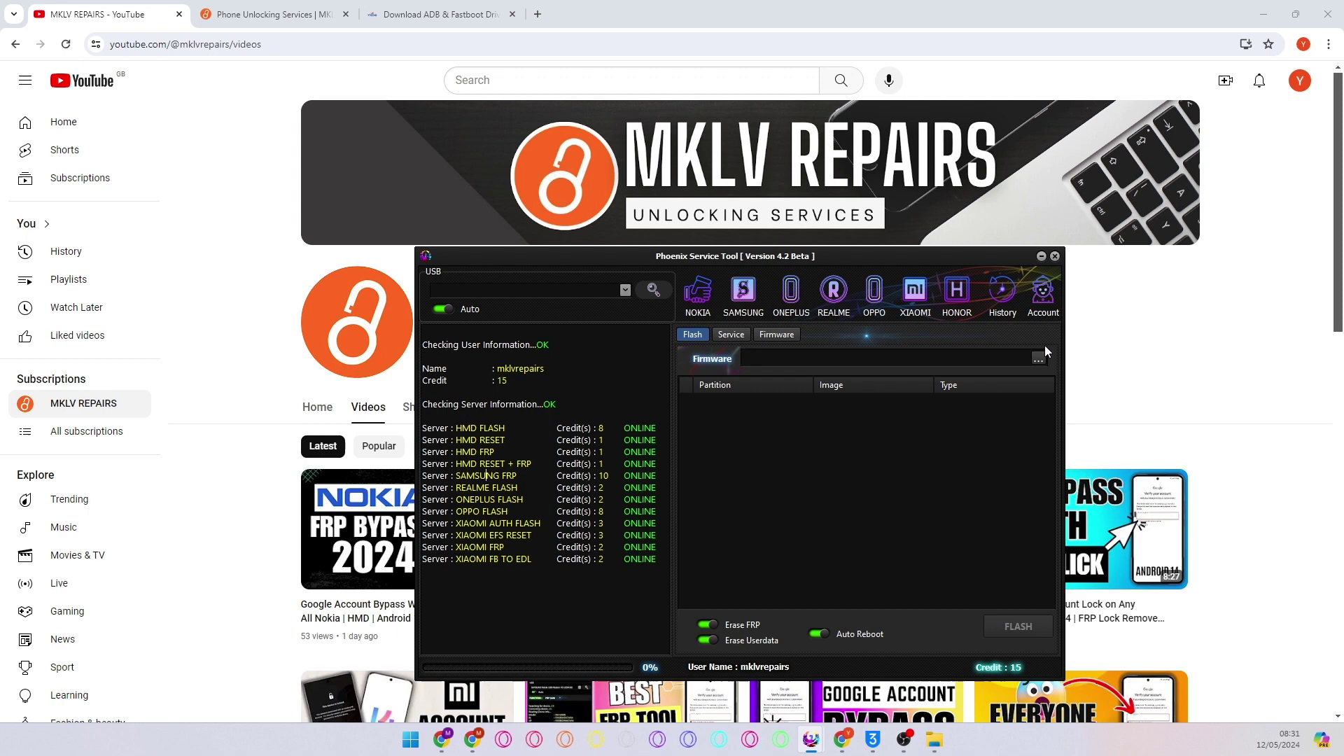
Step: Review the Phoenix server list, then switch to the ADB & Fastboot drivers article
click(1050, 307)
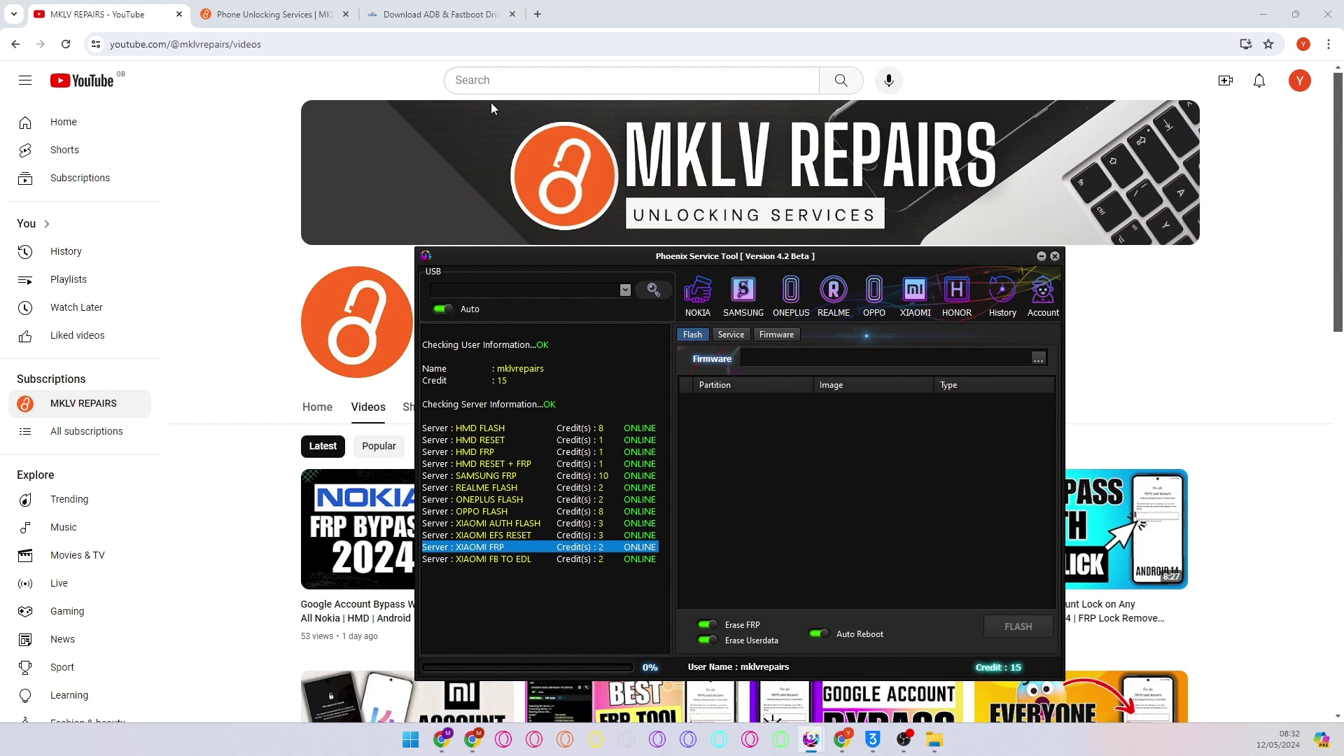
click(397, 12)
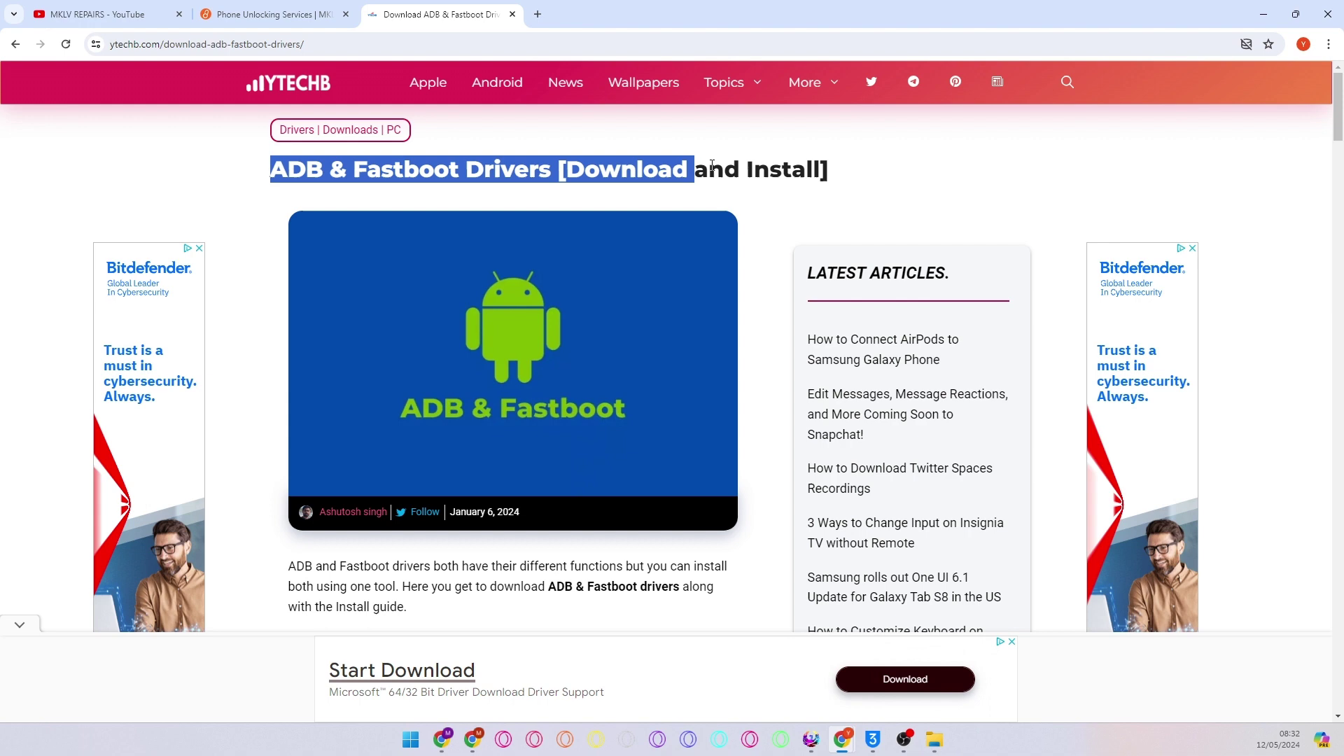
Step: Highlight the ADB & Fastboot Drivers article title and bring Phoenix Service Tool to the front
drag(272, 168, 853, 177)
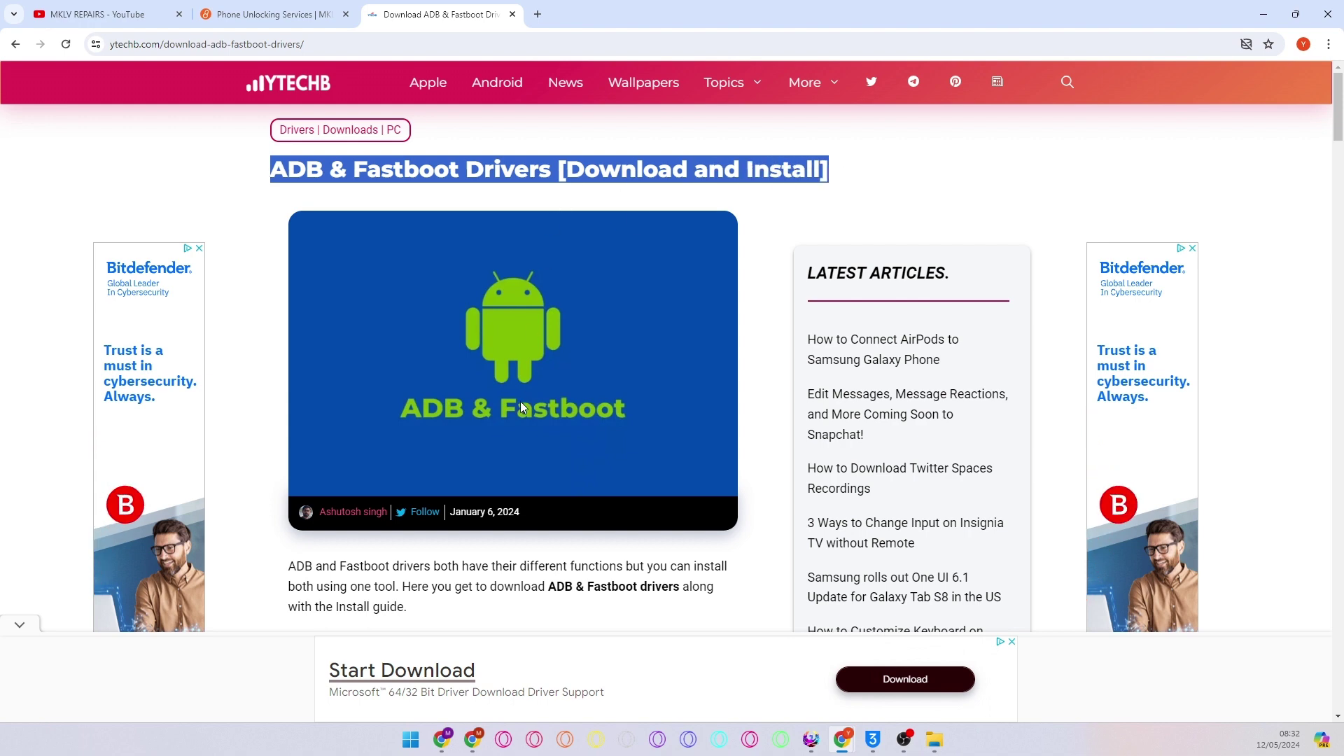
scroll(522, 409, down, 3)
scroll(522, 409, down, 4)
scroll(522, 409, down, 1)
scroll(519, 410, down, 2)
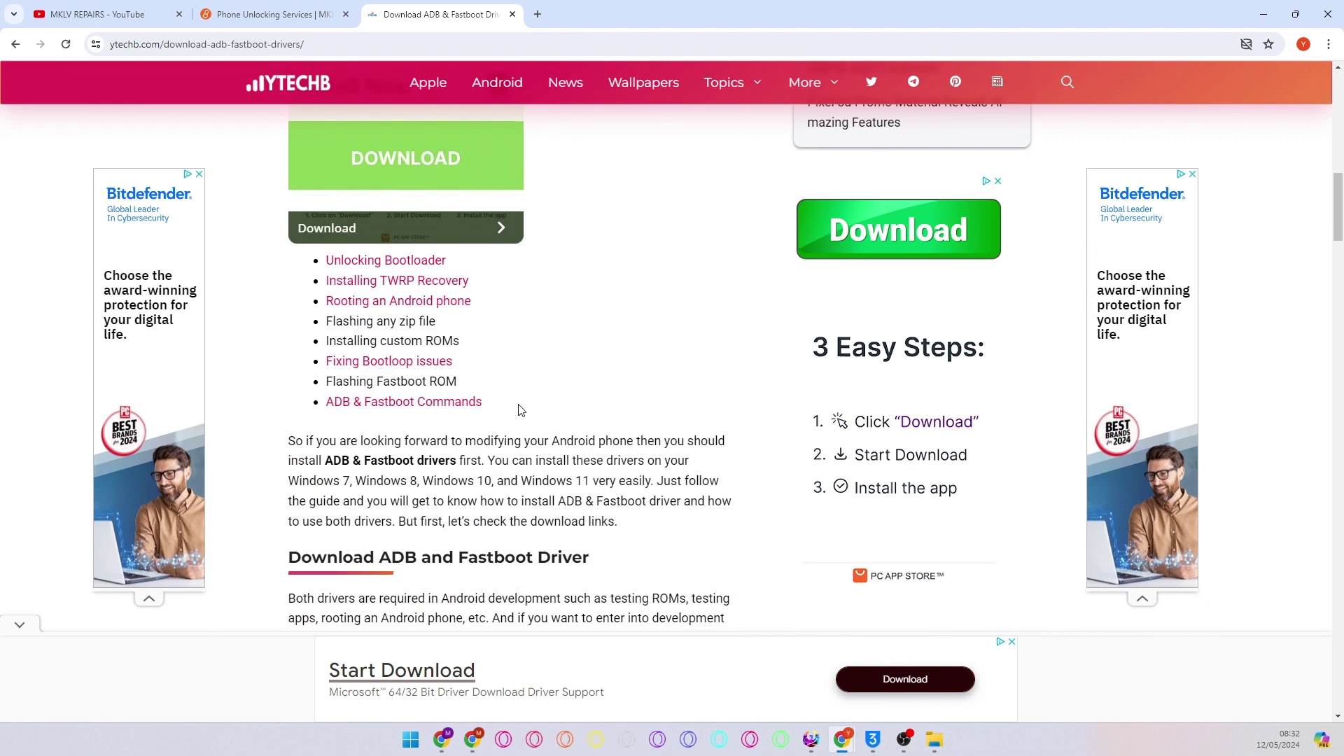
scroll(520, 410, down, 3)
scroll(520, 410, down, 3)
scroll(520, 405, down, 2)
scroll(520, 397, down, 2)
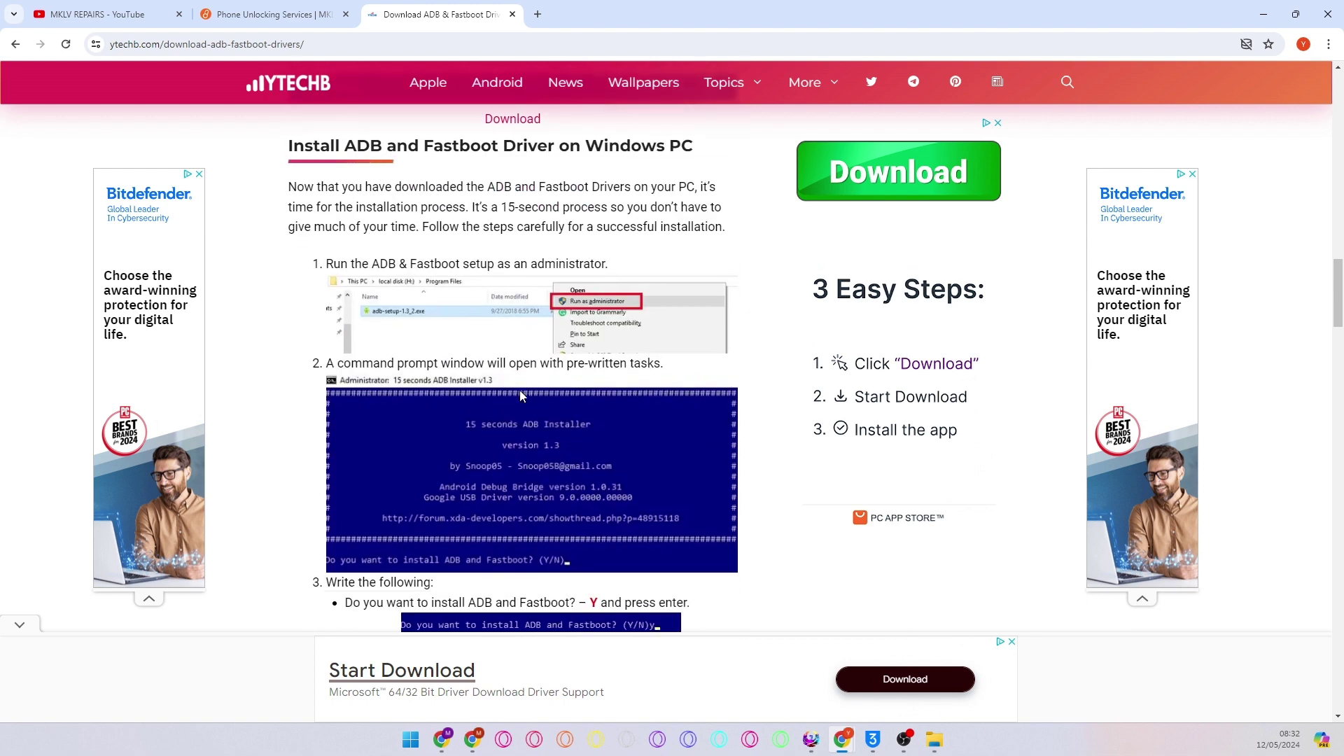
scroll(520, 396, down, 2)
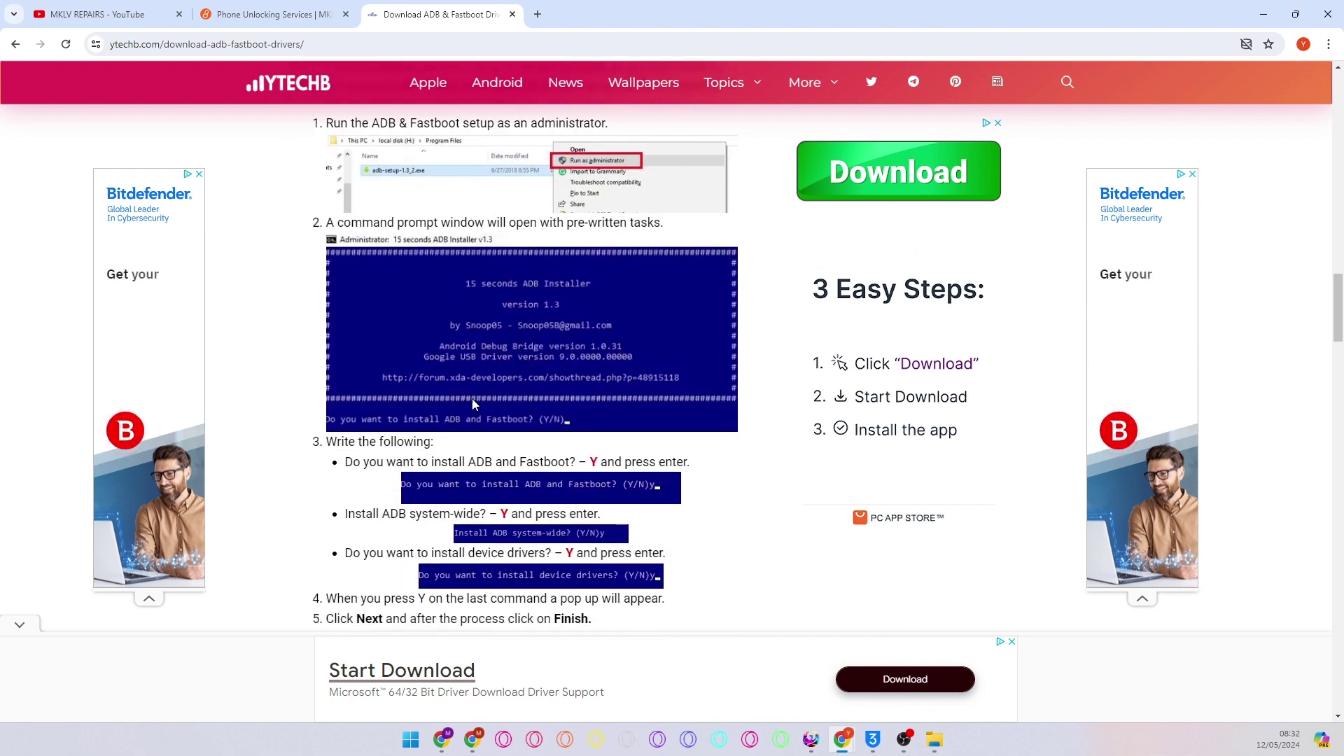
scroll(557, 459, down, 3)
scroll(557, 459, down, 3)
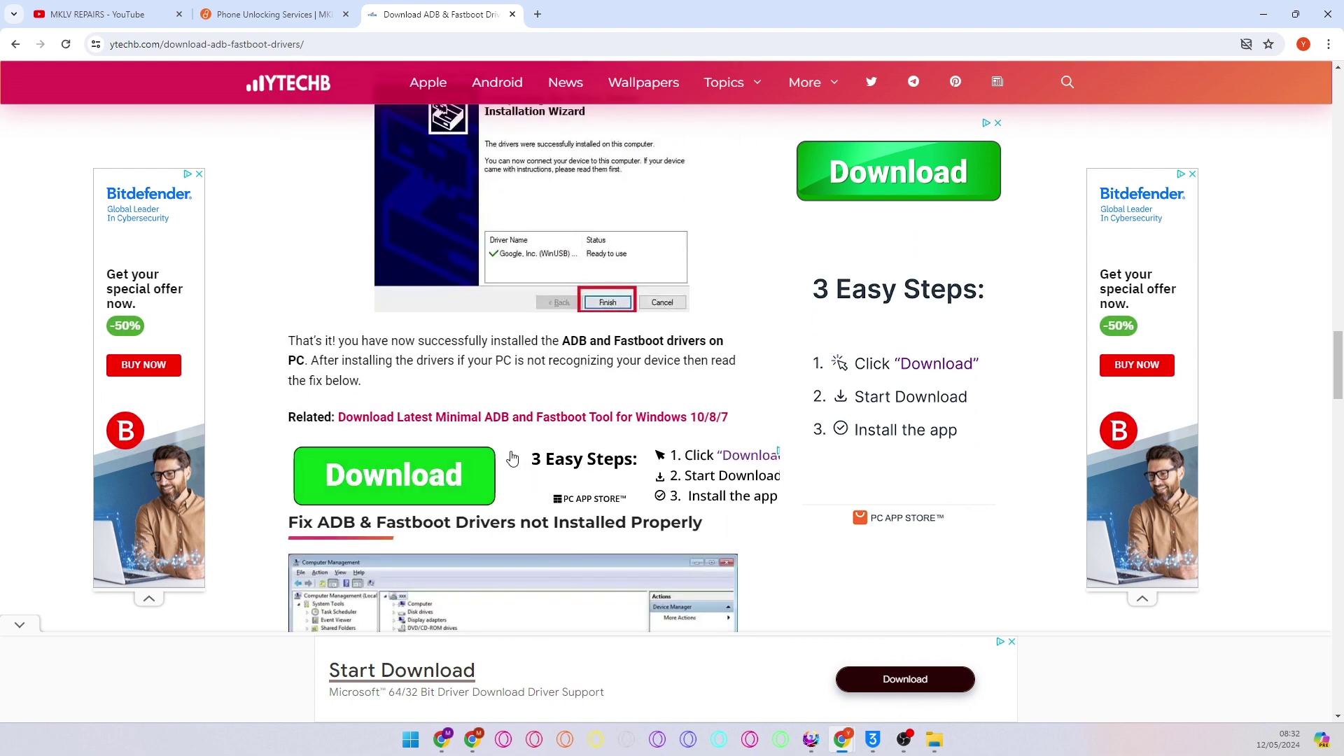
scroll(513, 457, down, 1)
scroll(513, 457, down, 1)
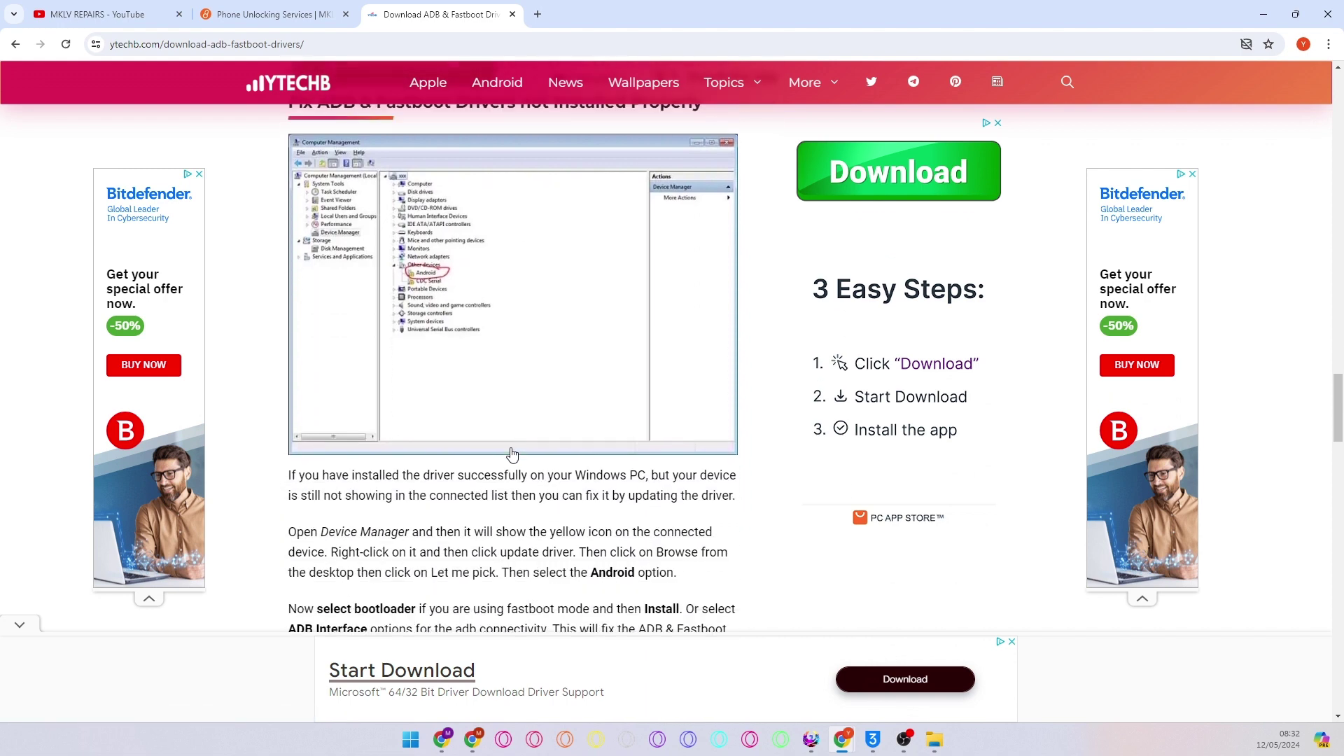
scroll(512, 455, down, 1)
scroll(512, 449, down, 3)
scroll(511, 449, down, 3)
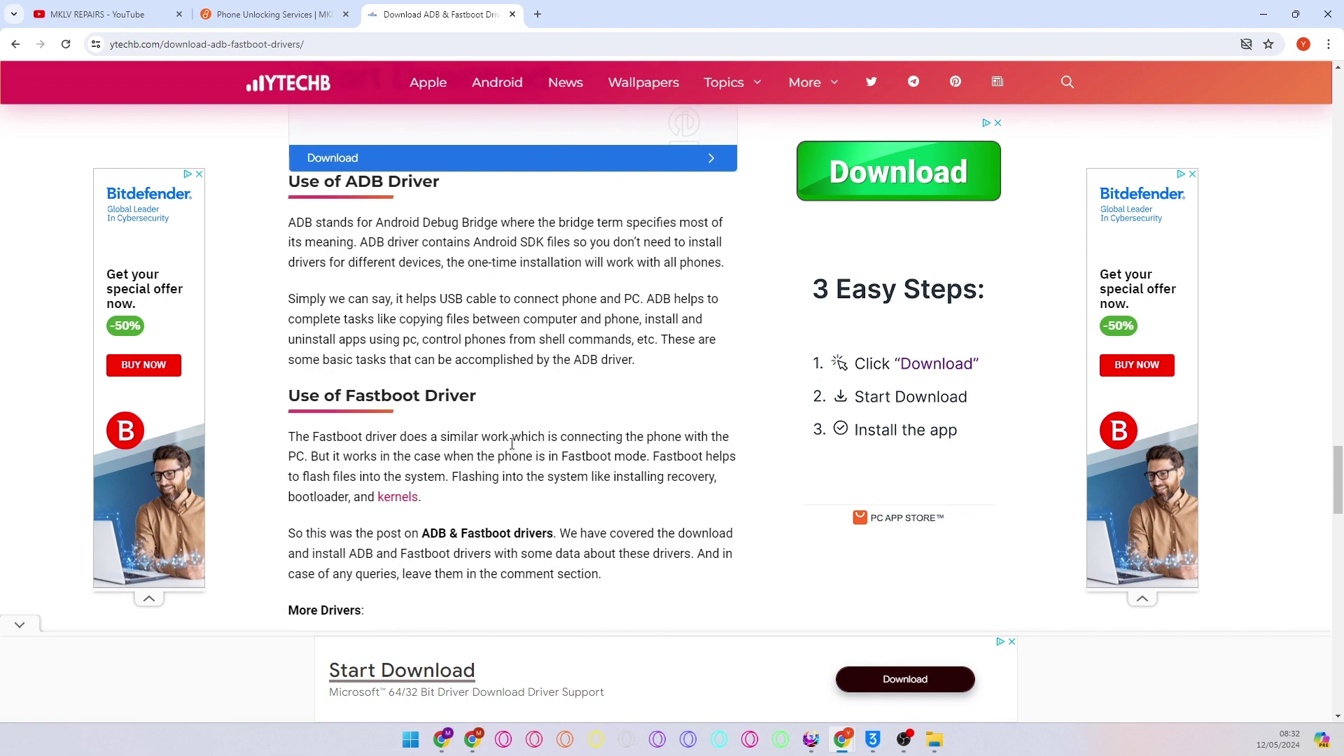
scroll(512, 444, down, 2)
scroll(510, 454, up, 15)
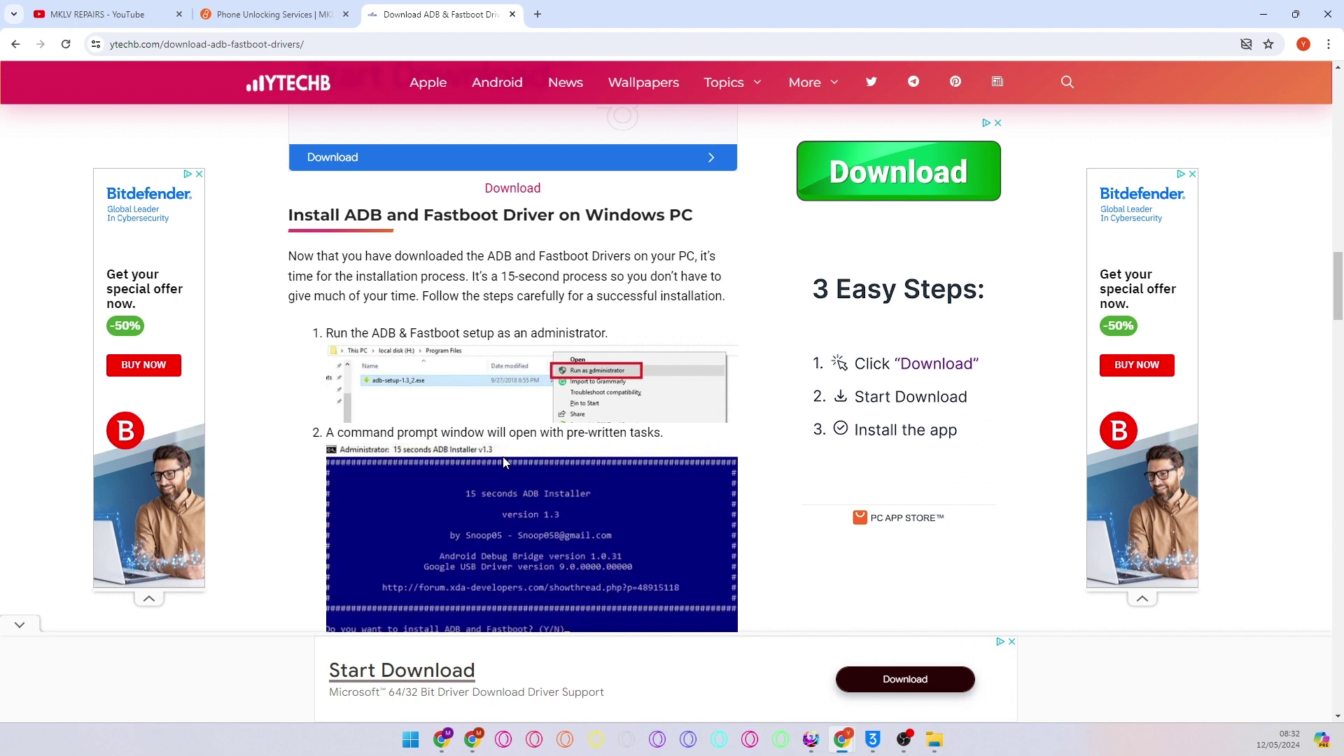
scroll(502, 463, up, 3)
scroll(503, 462, up, 1)
scroll(458, 427, up, 5)
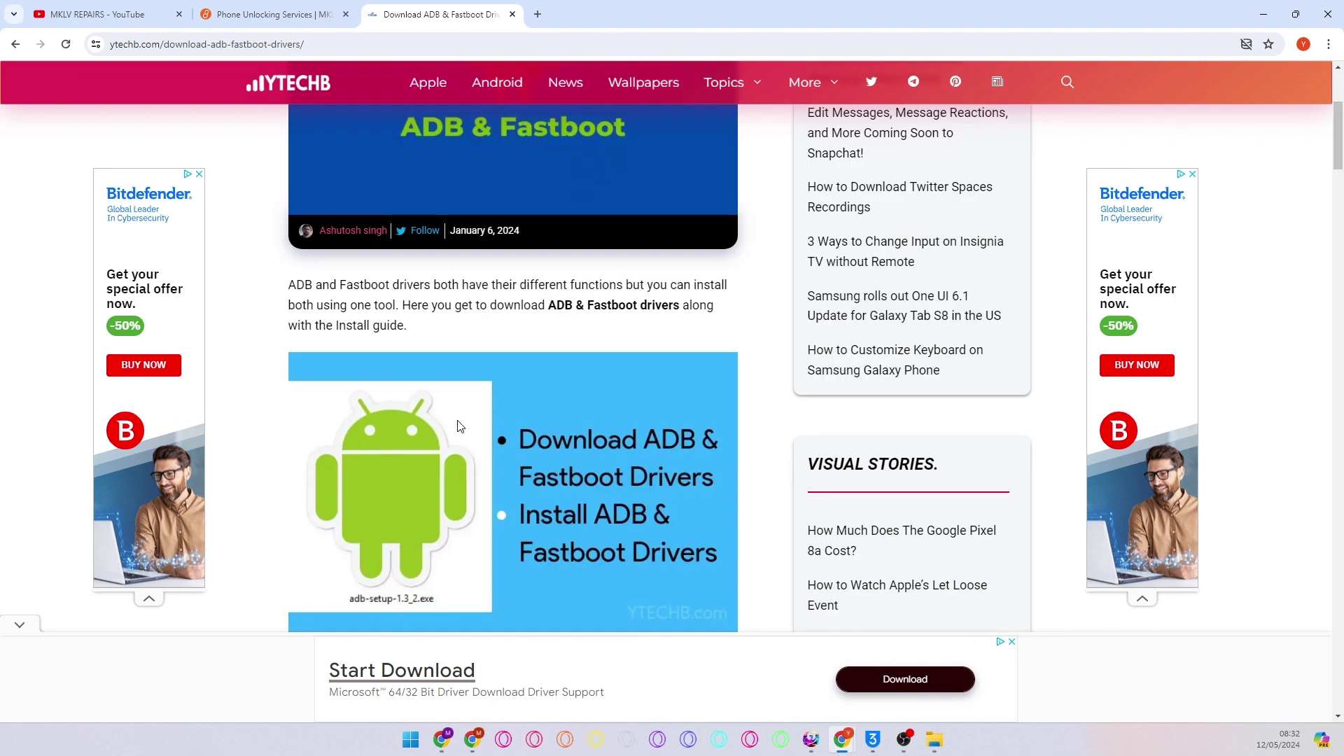
scroll(457, 426, up, 3)
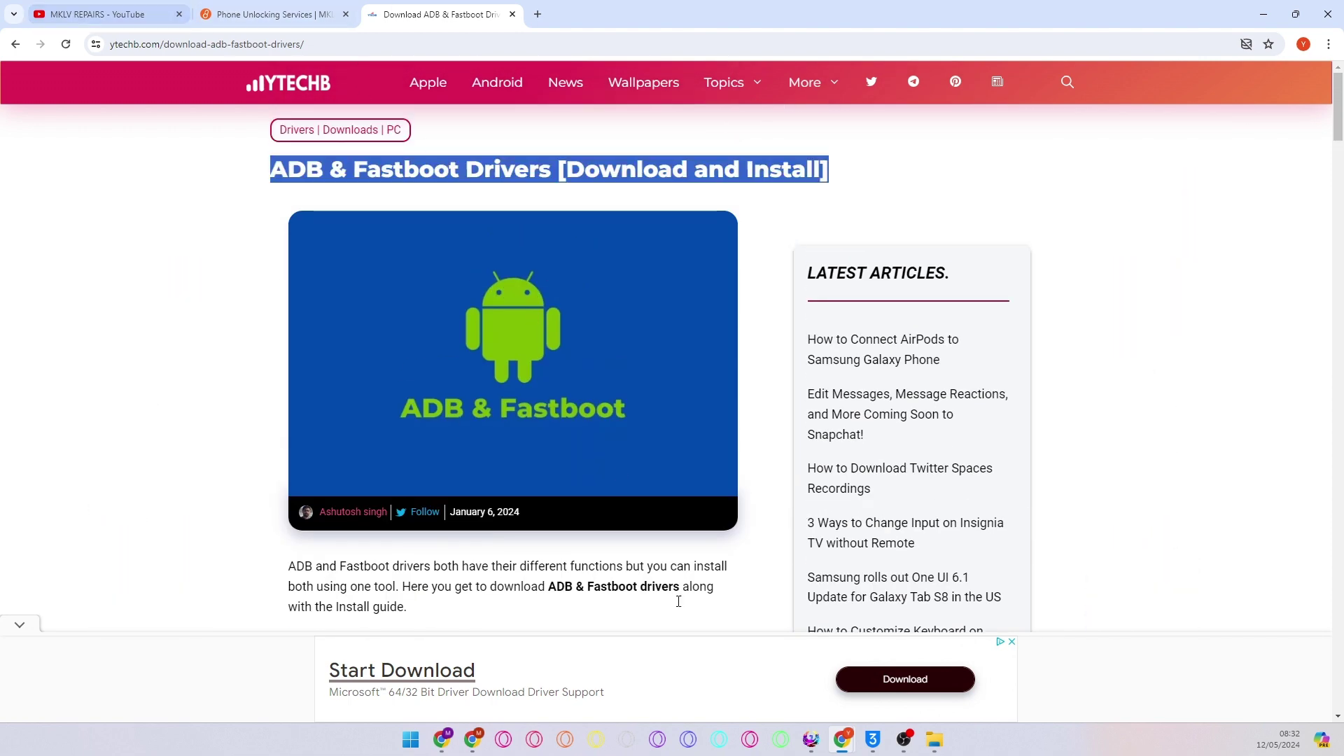
click(901, 737)
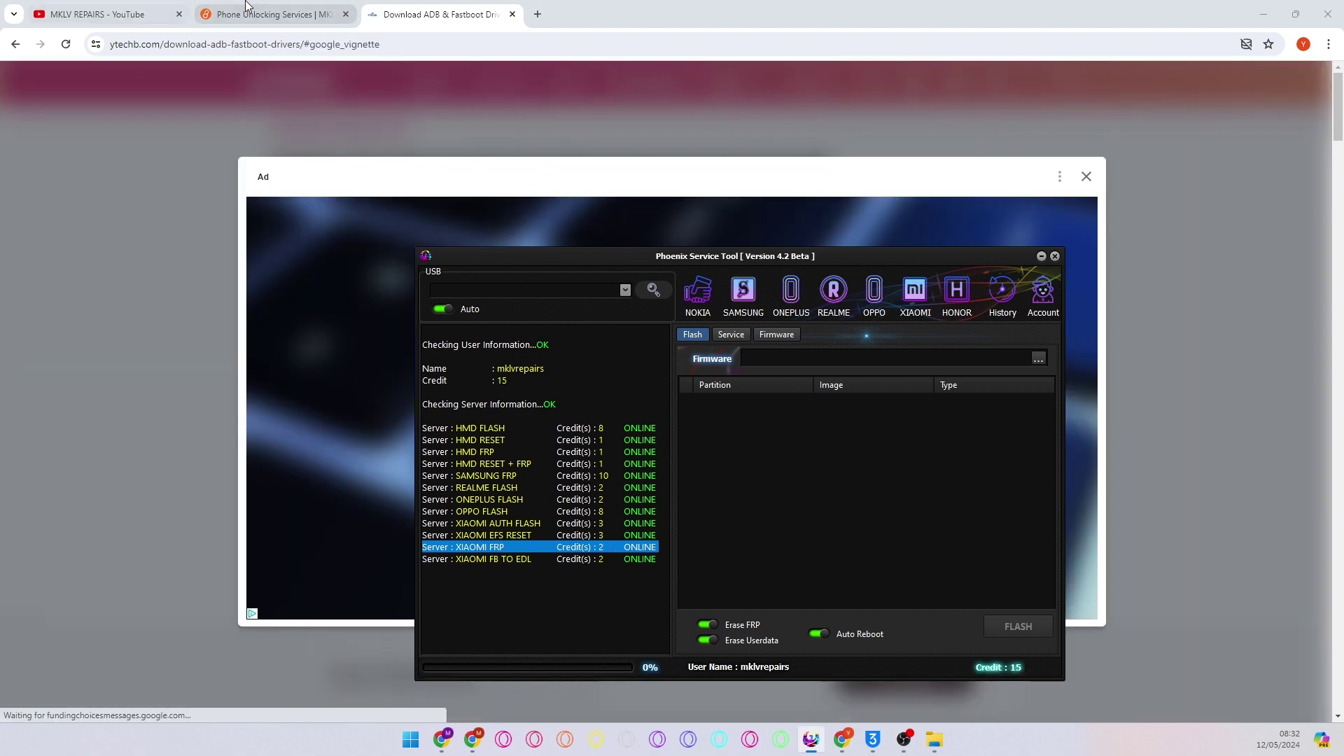
Step: Switch to the MKLV Repairs unlocking site and open the Phoenix Service Tool credits page
click(255, 11)
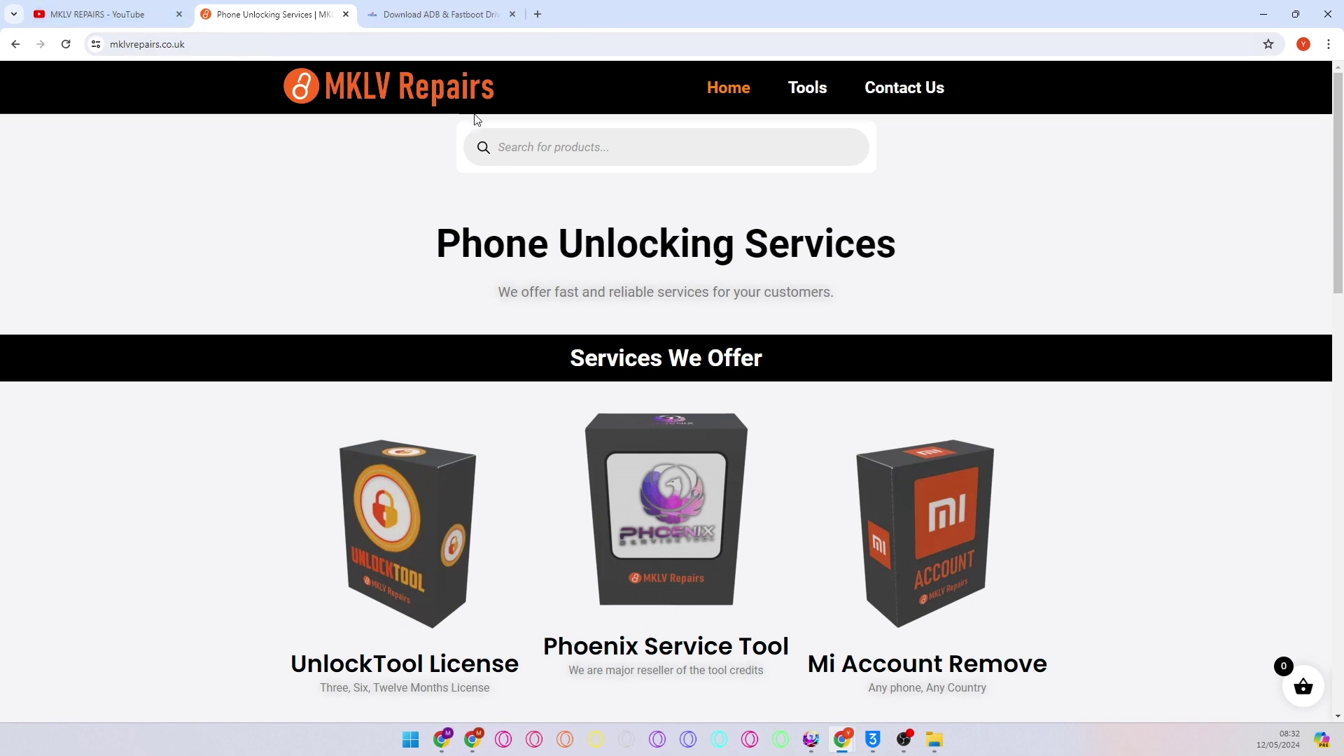
click(676, 552)
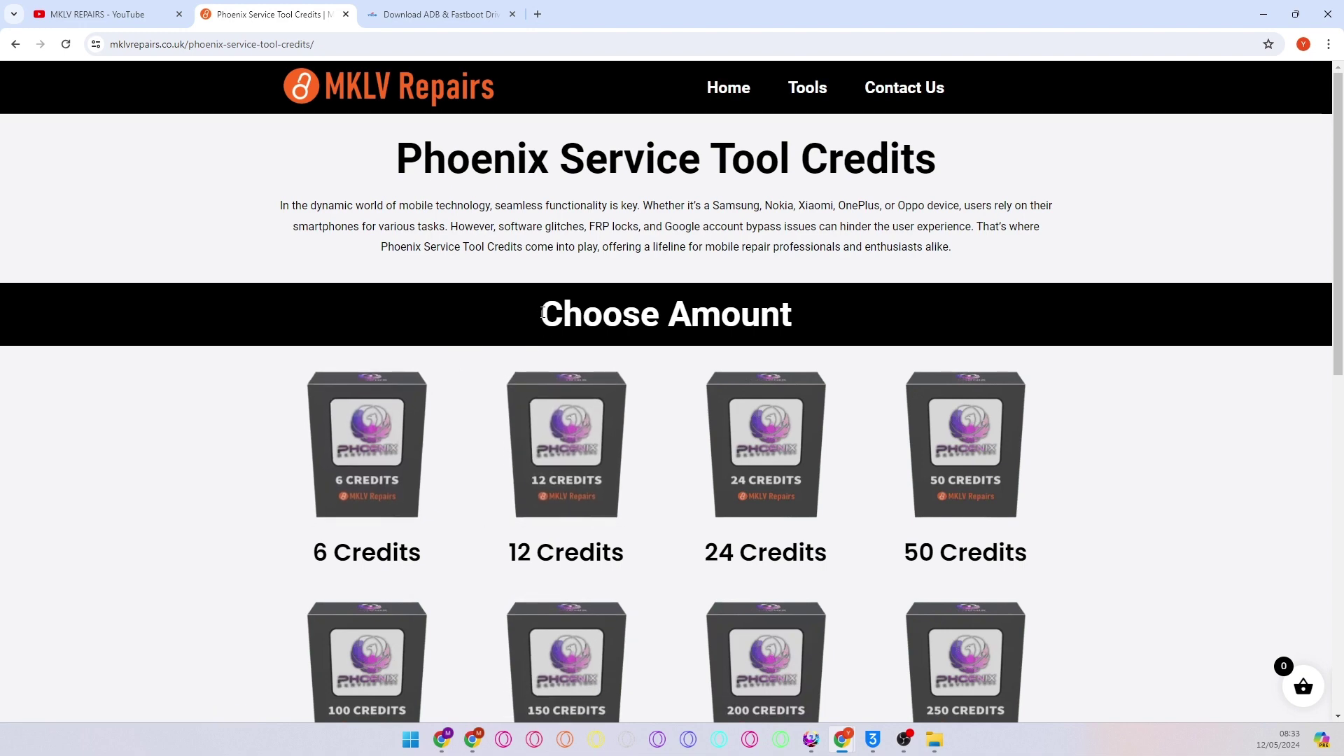
Step: Return to the YouTube channel, restore Phoenix Service Tool, and choose Connect with MIAssistant on the phone
click(105, 13)
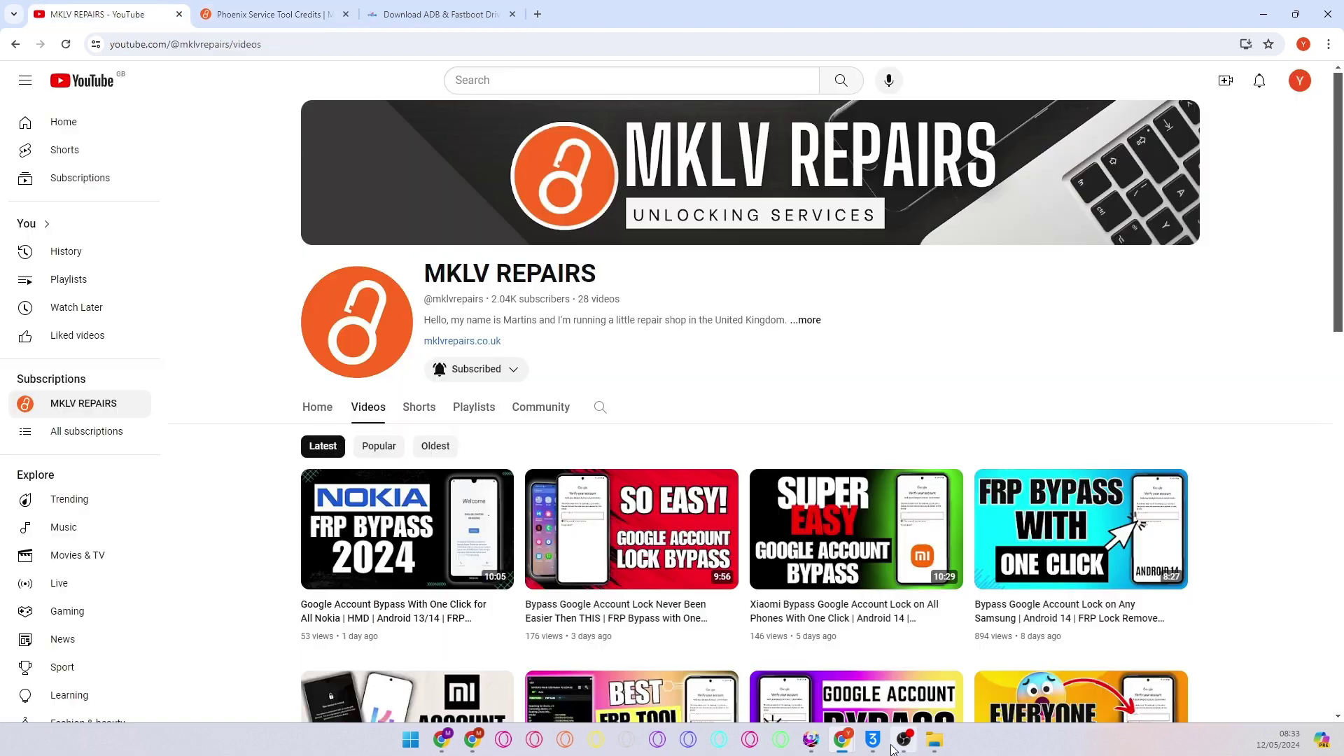
click(812, 740)
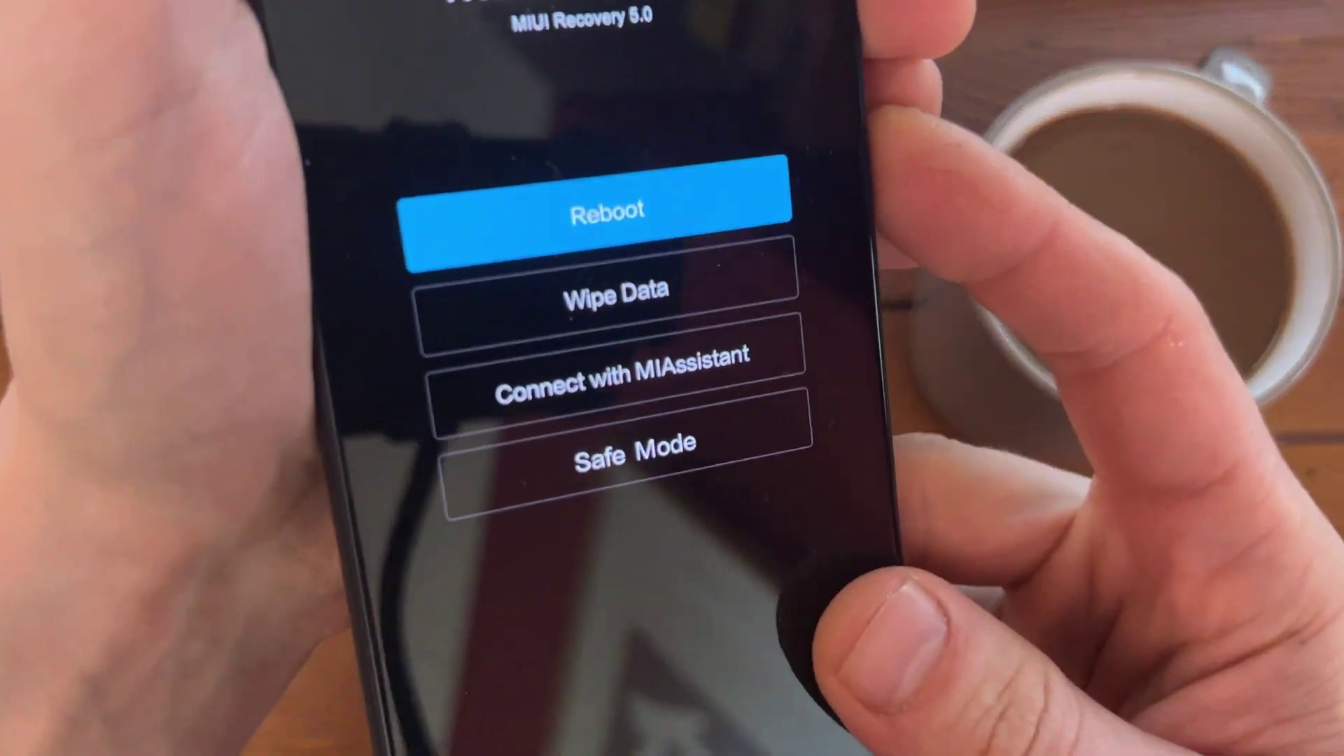
key(Down)
key(Down)
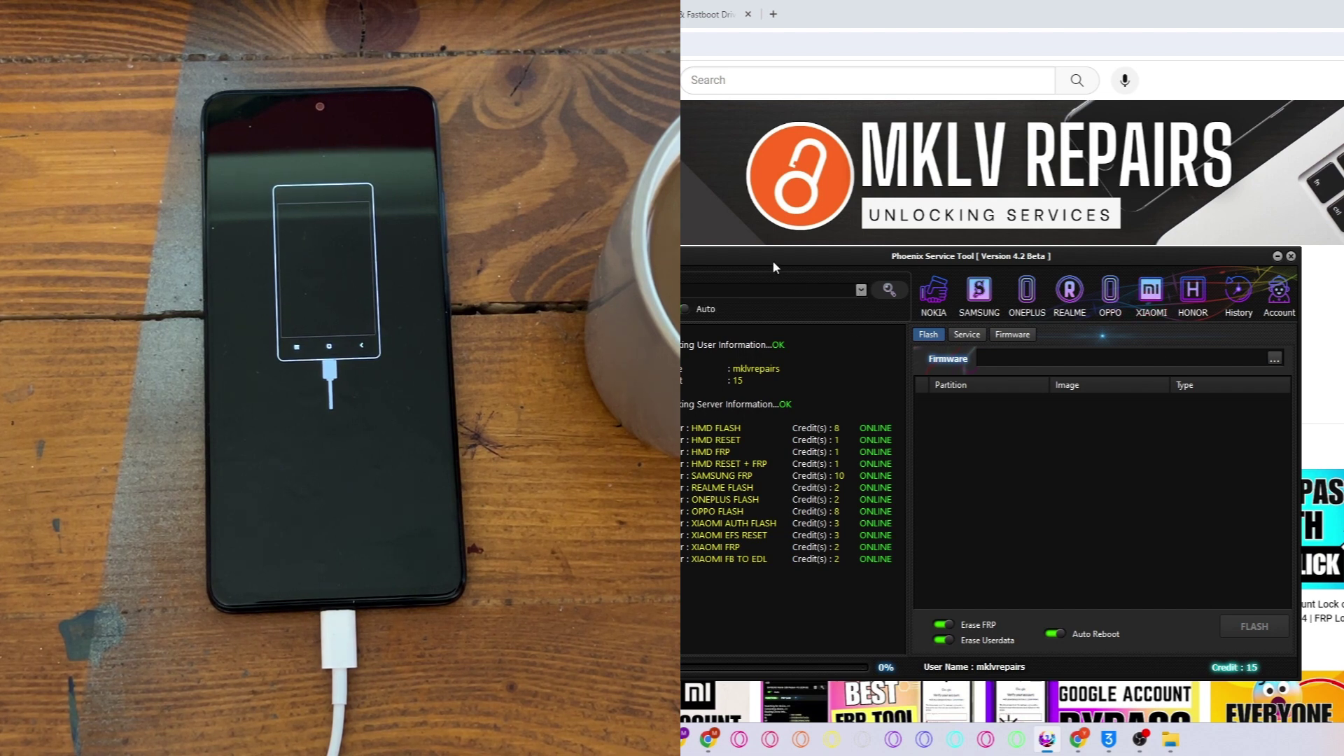
Step: Read the phone's info in Xiaomi Service assistant mode: Android 13, MIUI V14.0.4.0.TKCEUHG, region GB
drag(906, 262, 947, 265)
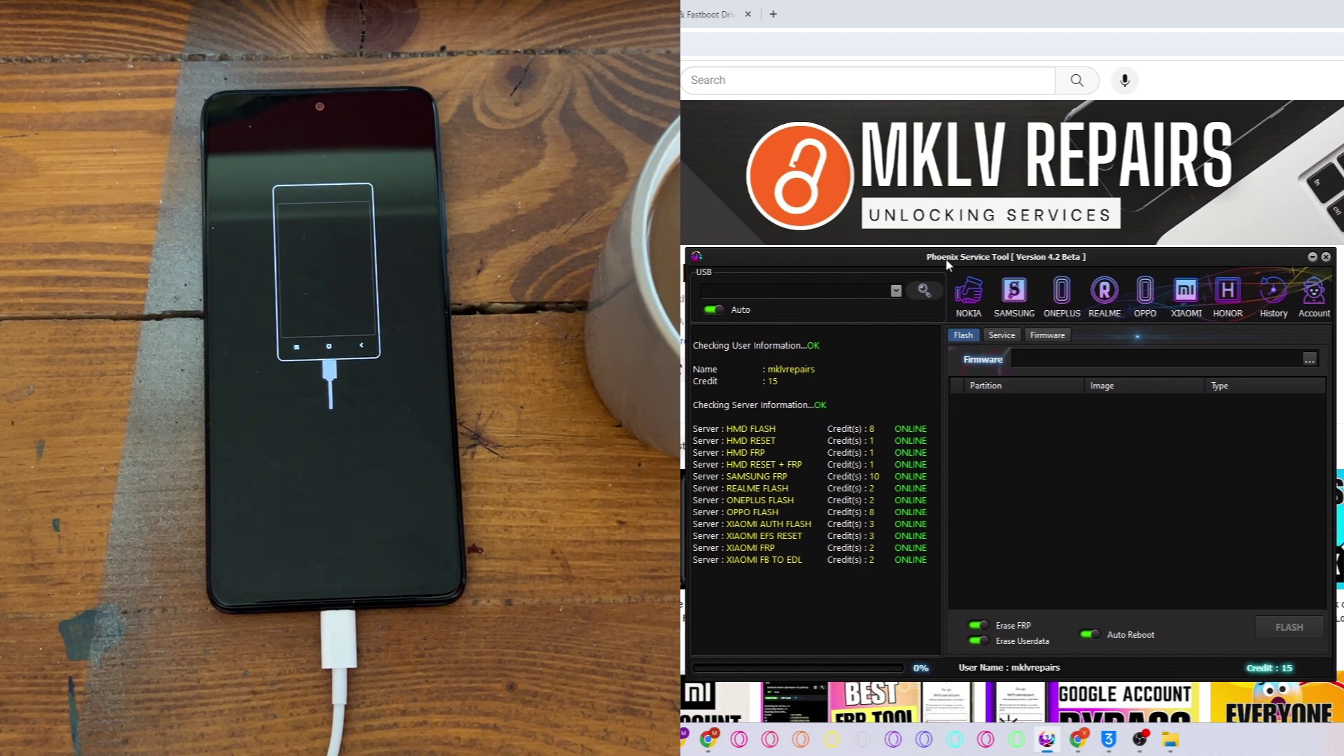
click(1184, 304)
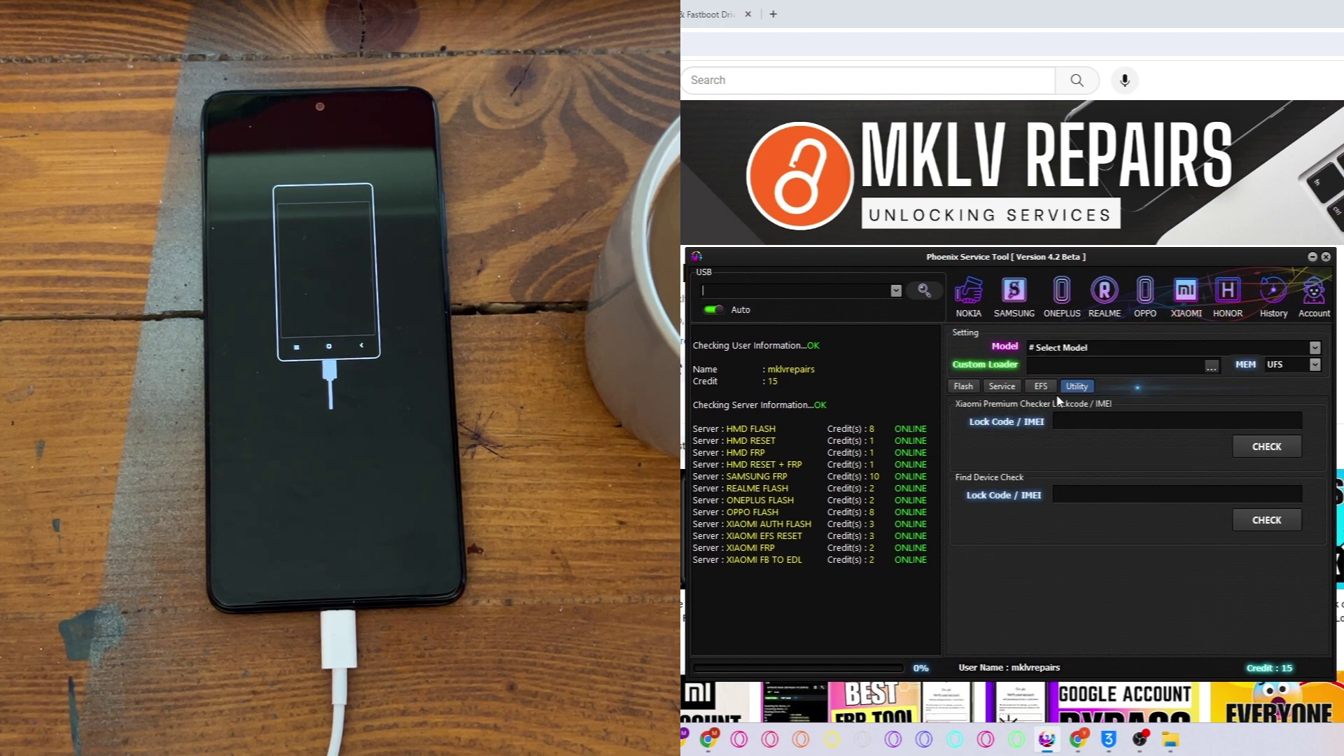
click(999, 390)
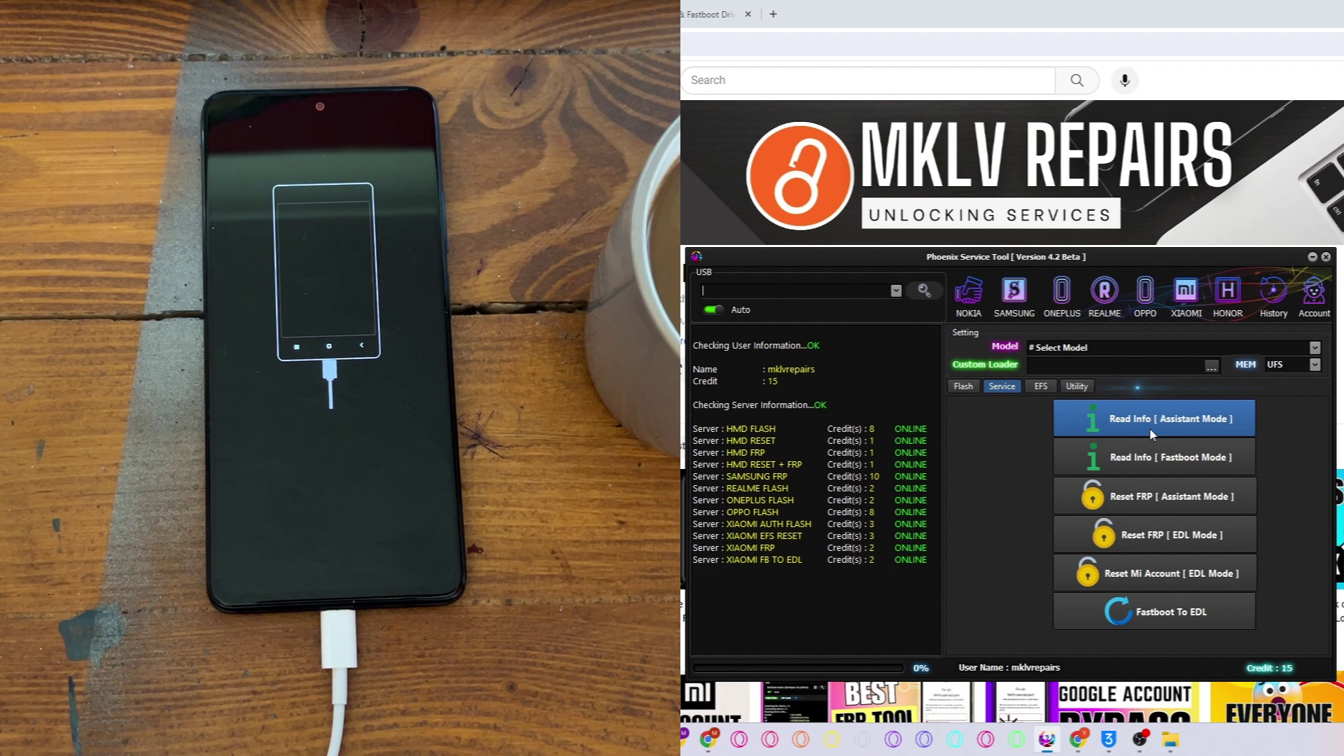
click(1200, 434)
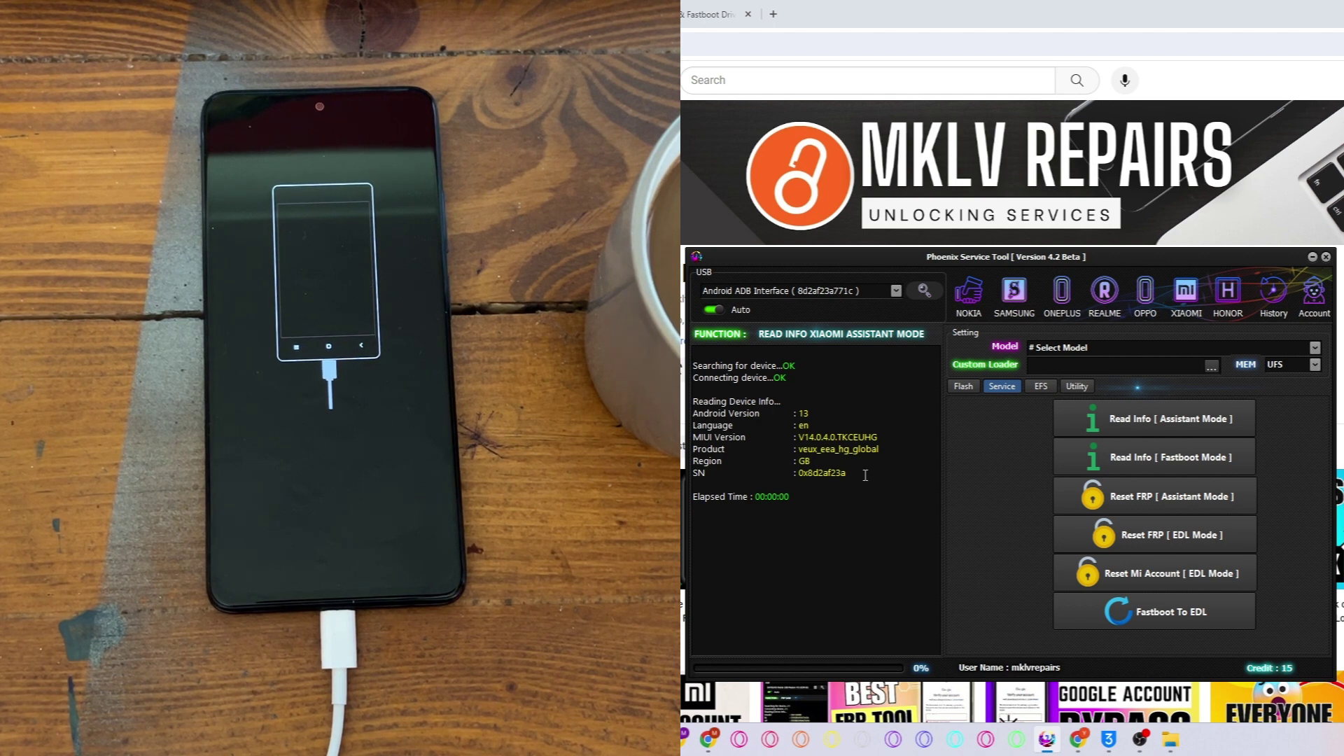
drag(866, 475, 718, 351)
click(759, 439)
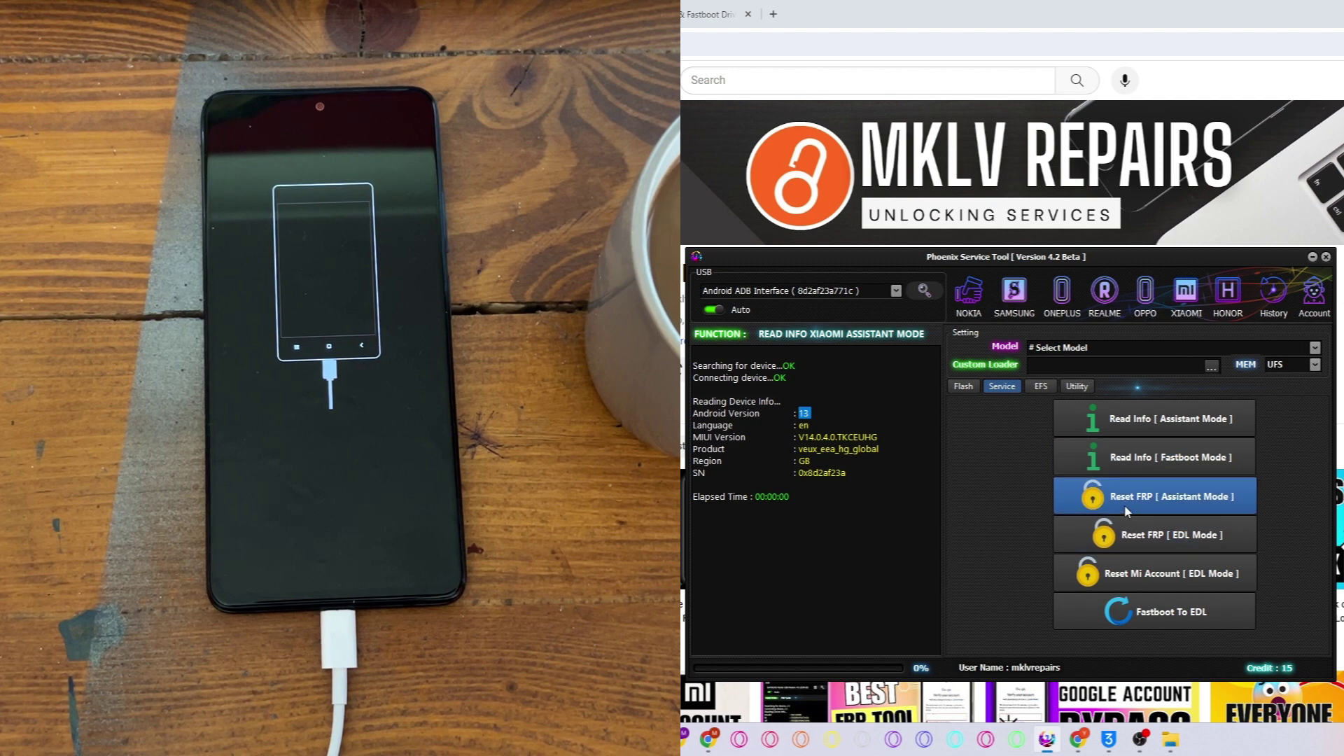
Step: Run Reset FRP in assistant mode twice, confirming the 2-credit charge each time
click(1212, 507)
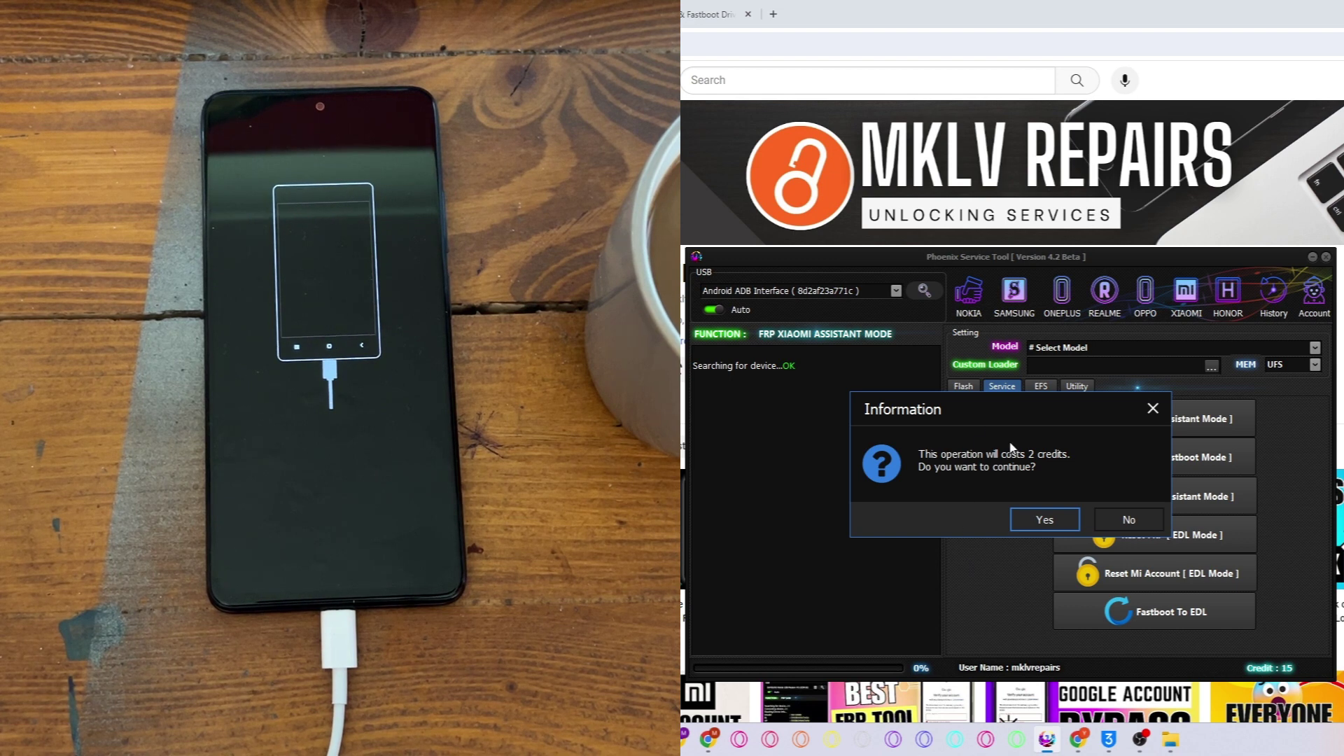
click(1028, 525)
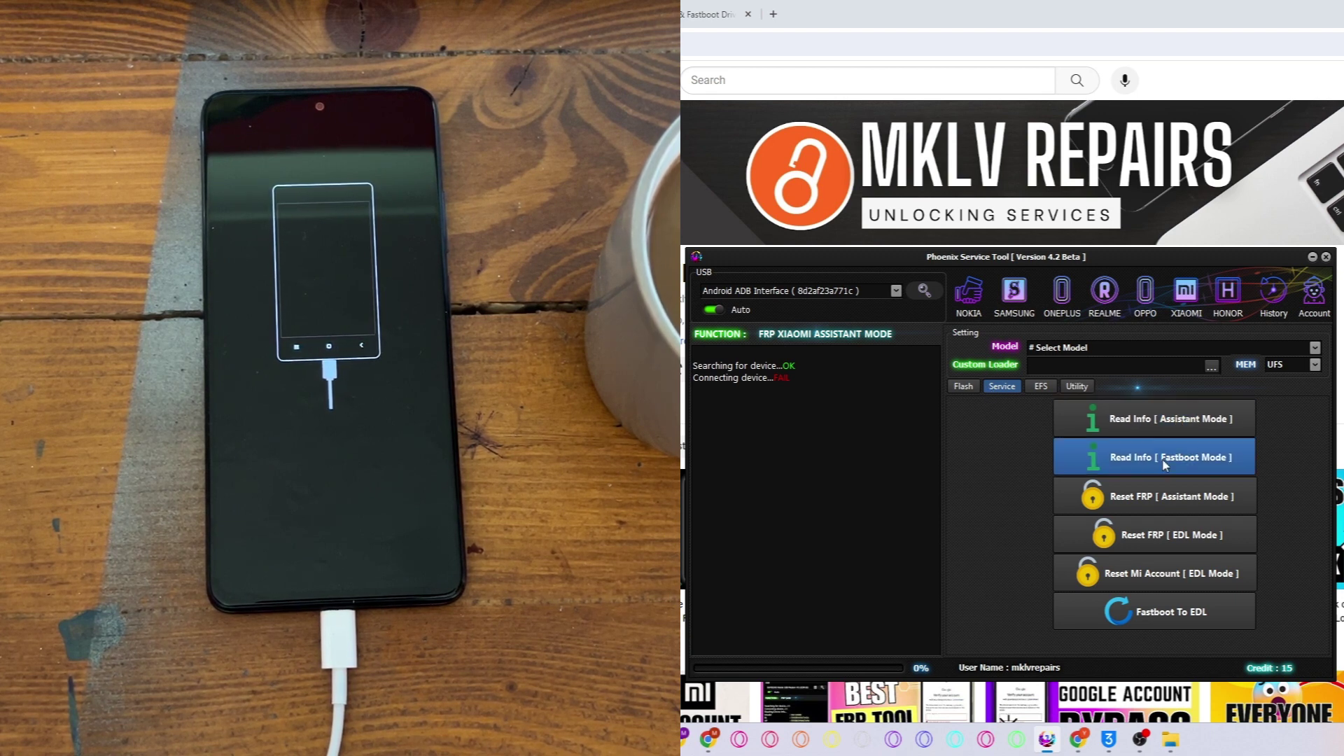
click(1176, 496)
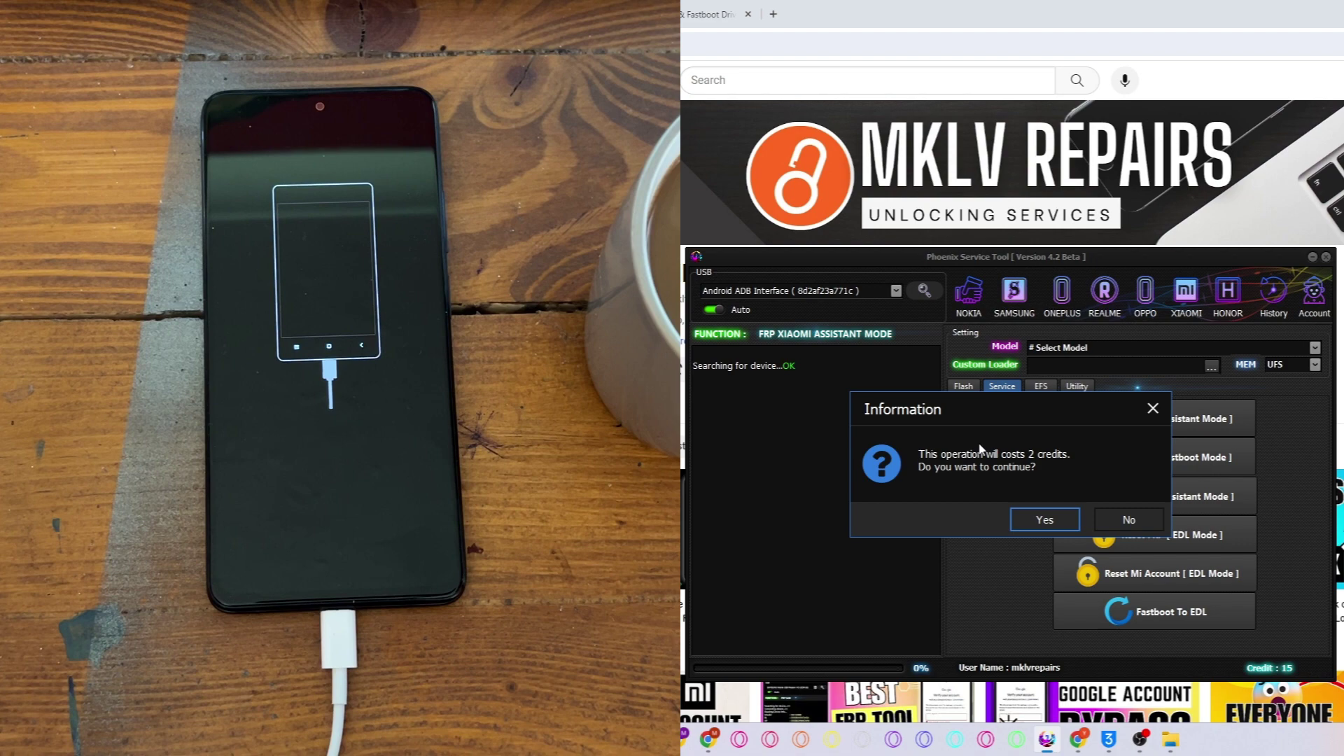
click(1036, 518)
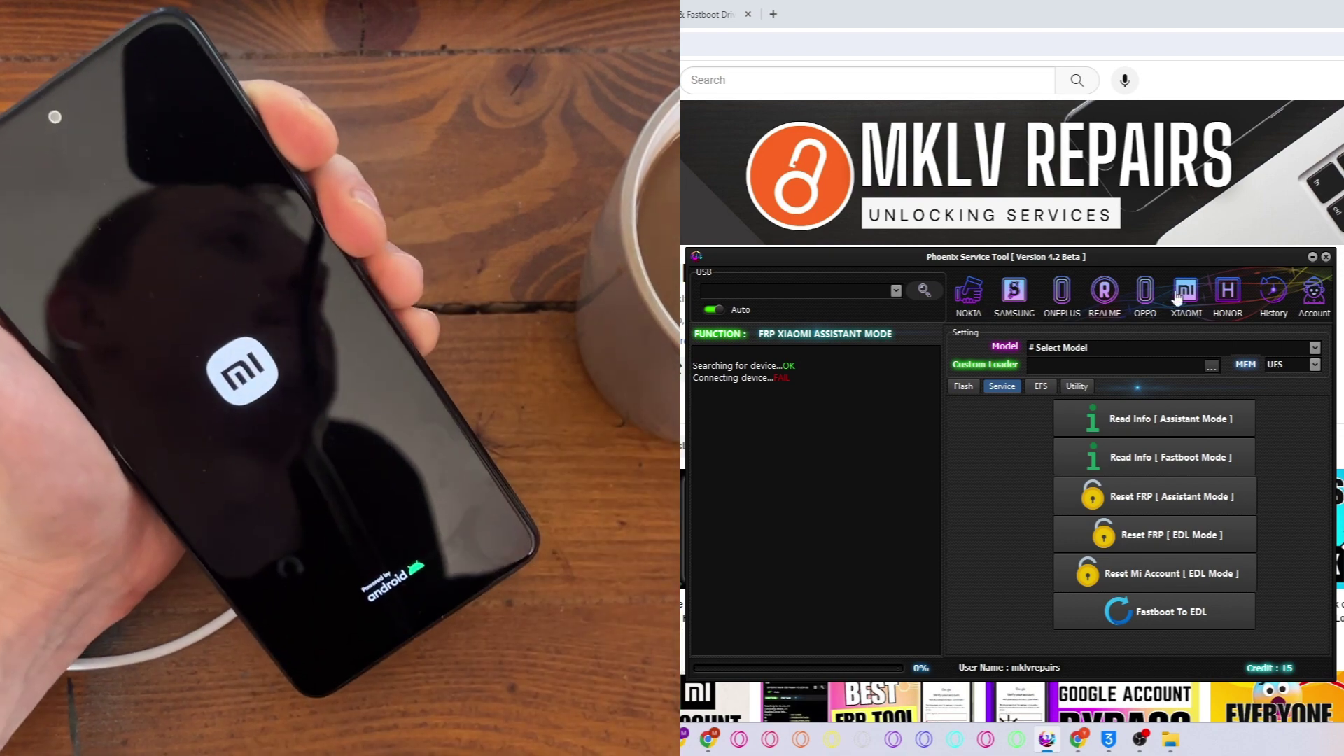
Step: Reload account and server status via the XIAOMI icon, showing 15 credits and servers online
click(1185, 294)
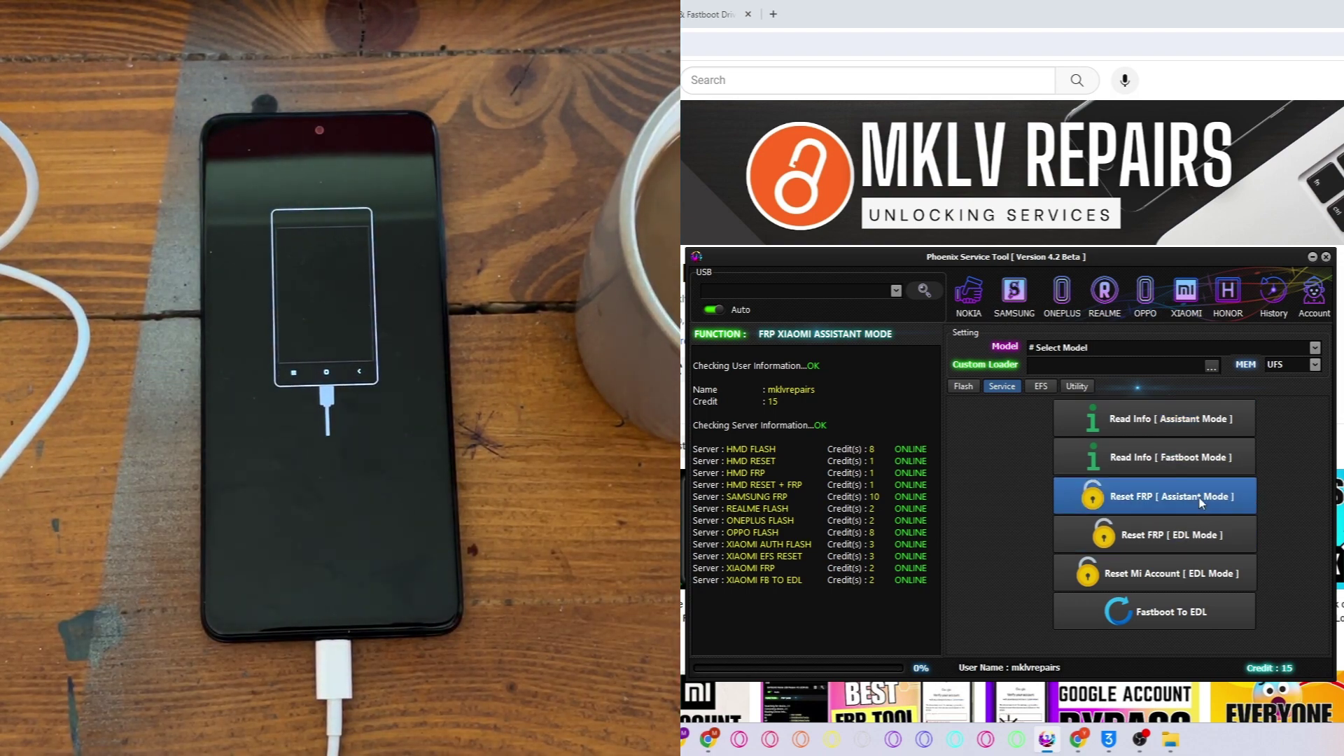
Step: Run Reset FRP [Assistant Mode] for 2 credits, refreshing server status and retrying until FRP is erased
click(1198, 501)
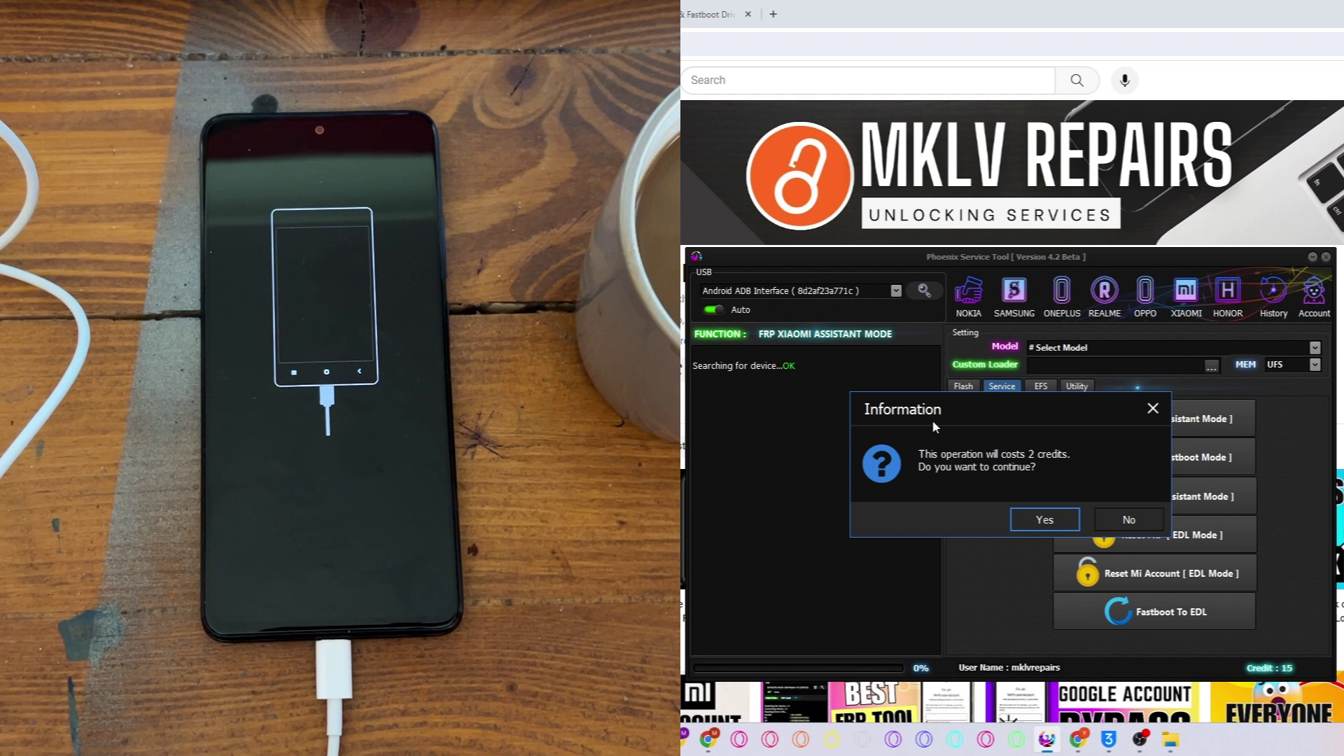
click(1040, 517)
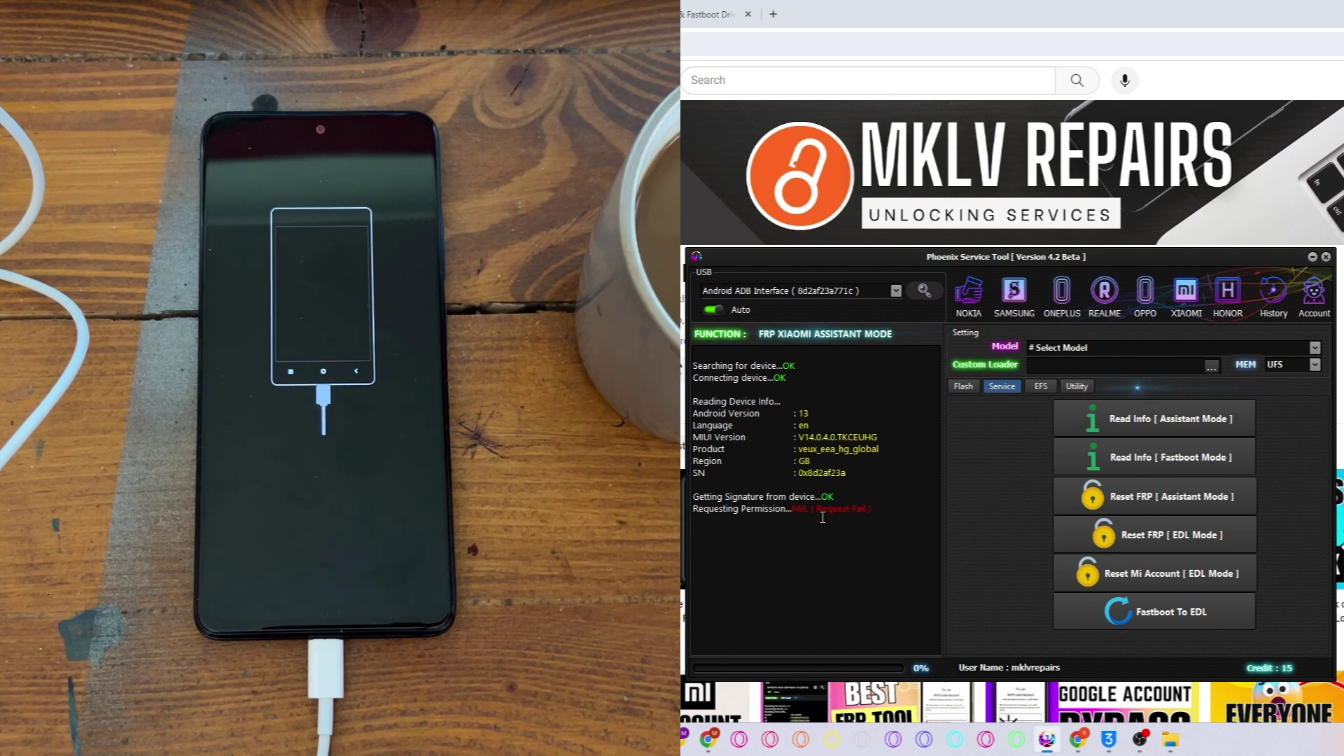
click(1316, 304)
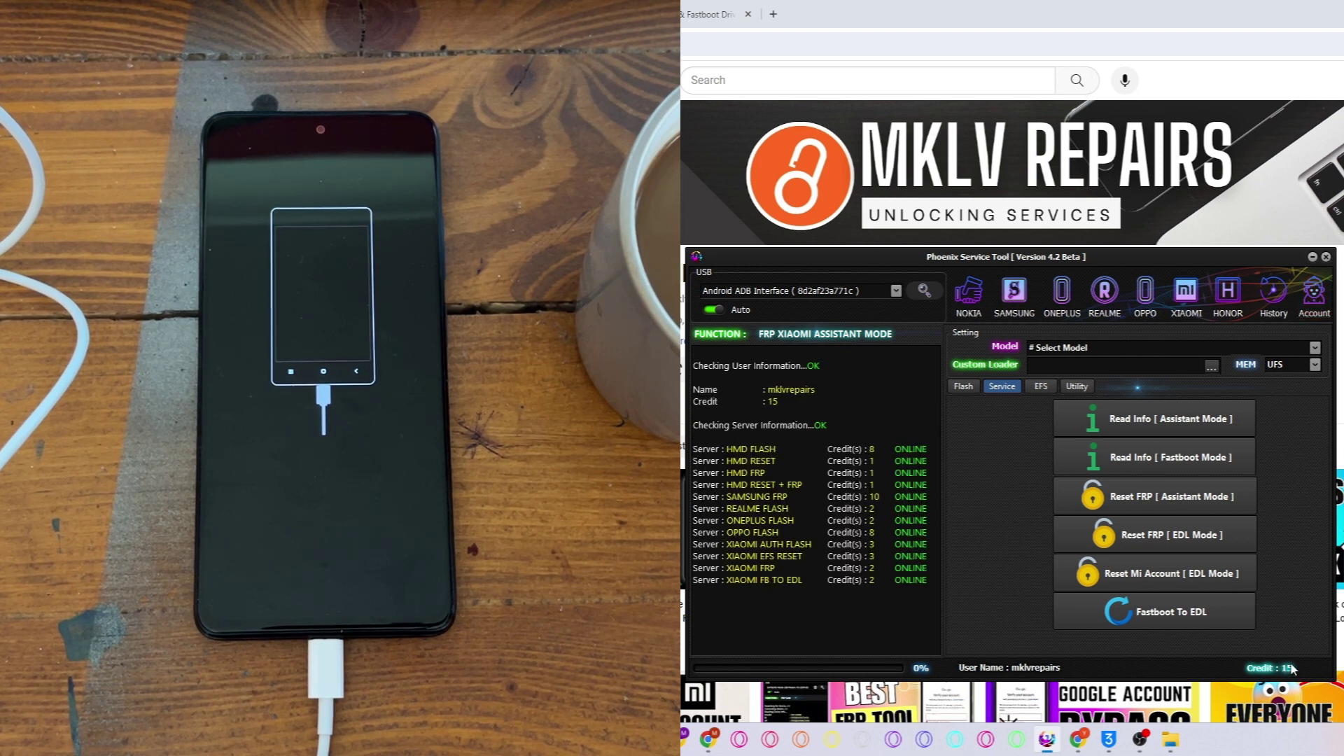
click(1141, 500)
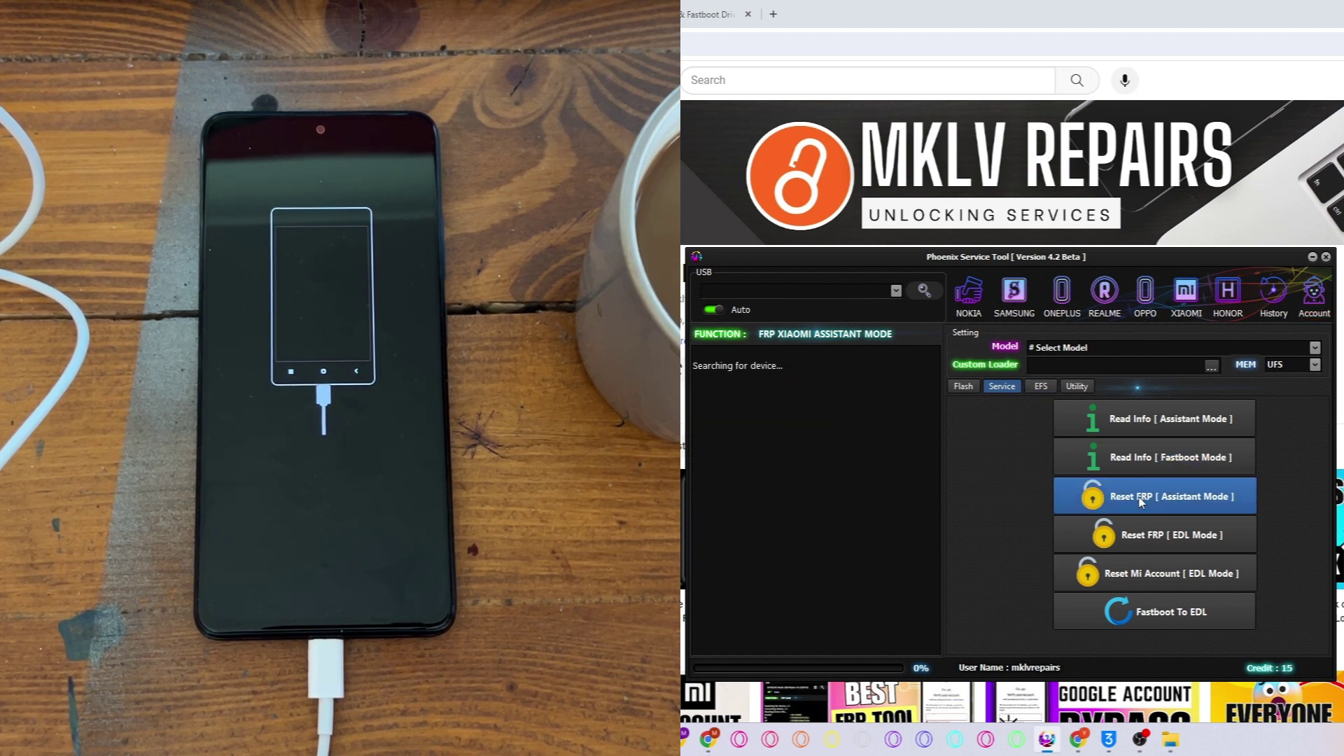
click(1038, 519)
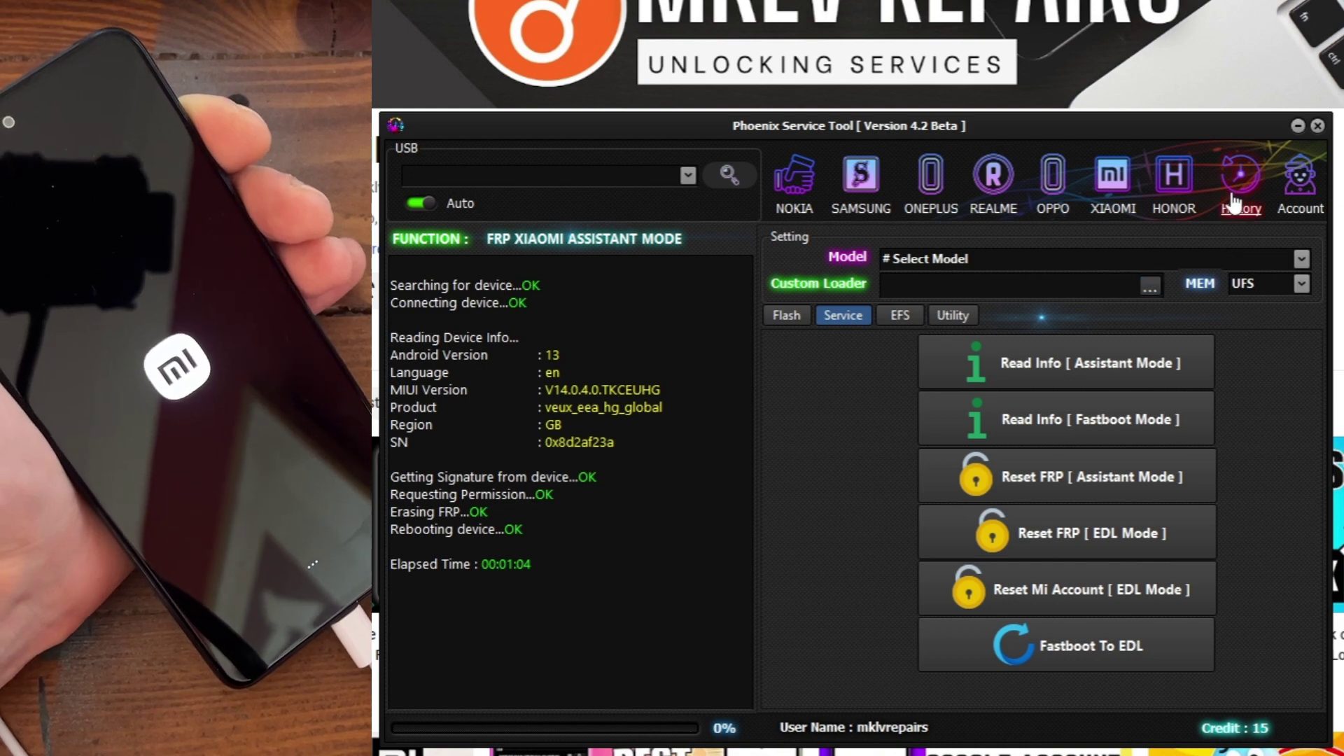
Step: Show the history of past unlocking jobs with models, functions and credits used
click(1243, 206)
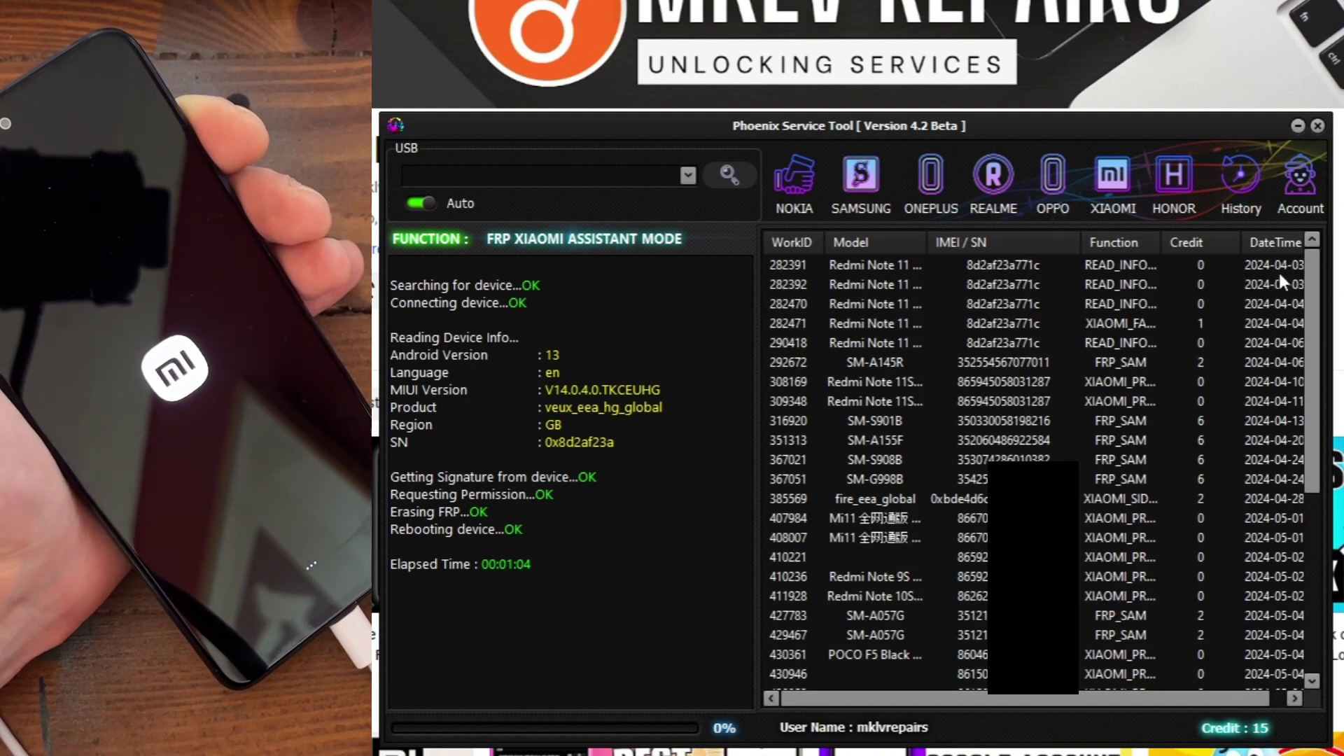
mouse_move(1315, 280)
mouse_down()
mouse_move(1320, 509)
mouse_move(1321, 336)
mouse_up()
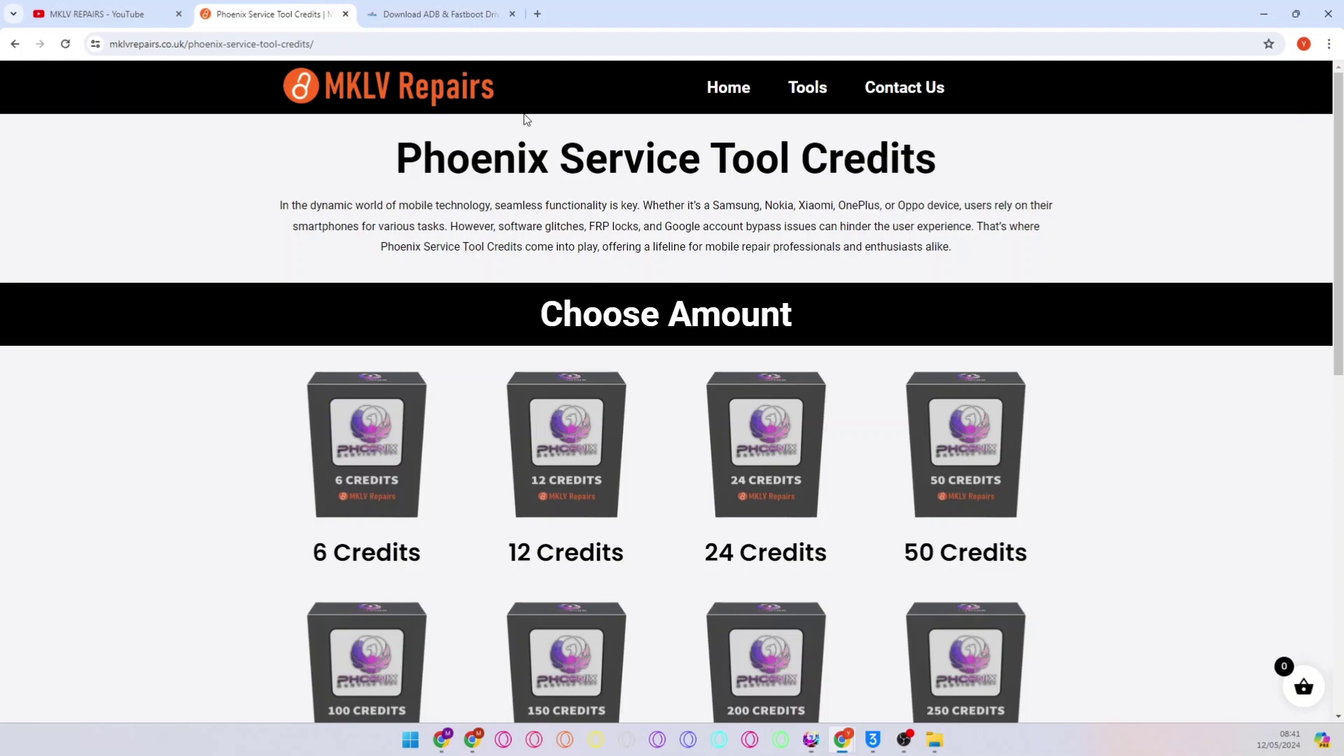
Step: Return to the MKLV Repairs home page via the site logo
click(431, 105)
scroll(696, 270, down, 3)
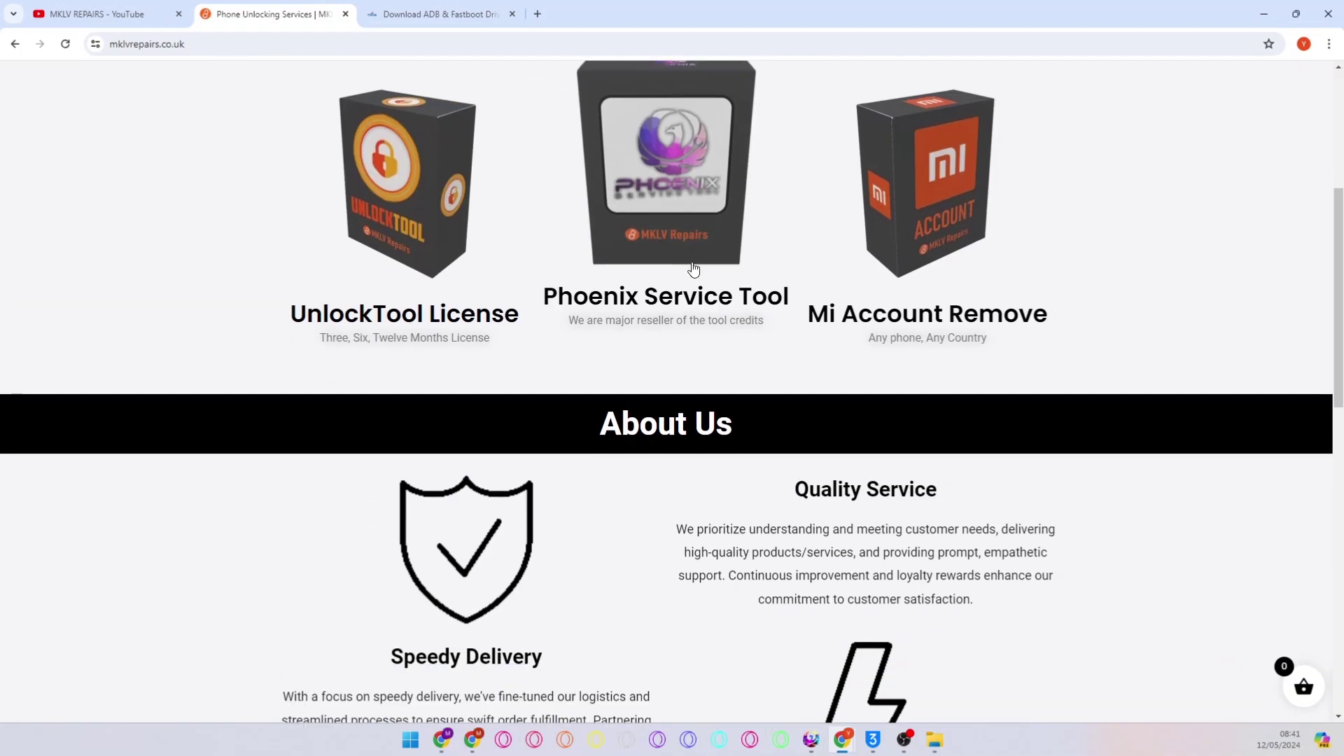
scroll(749, 284, down, 2)
scroll(751, 294, down, 3)
scroll(753, 298, down, 4)
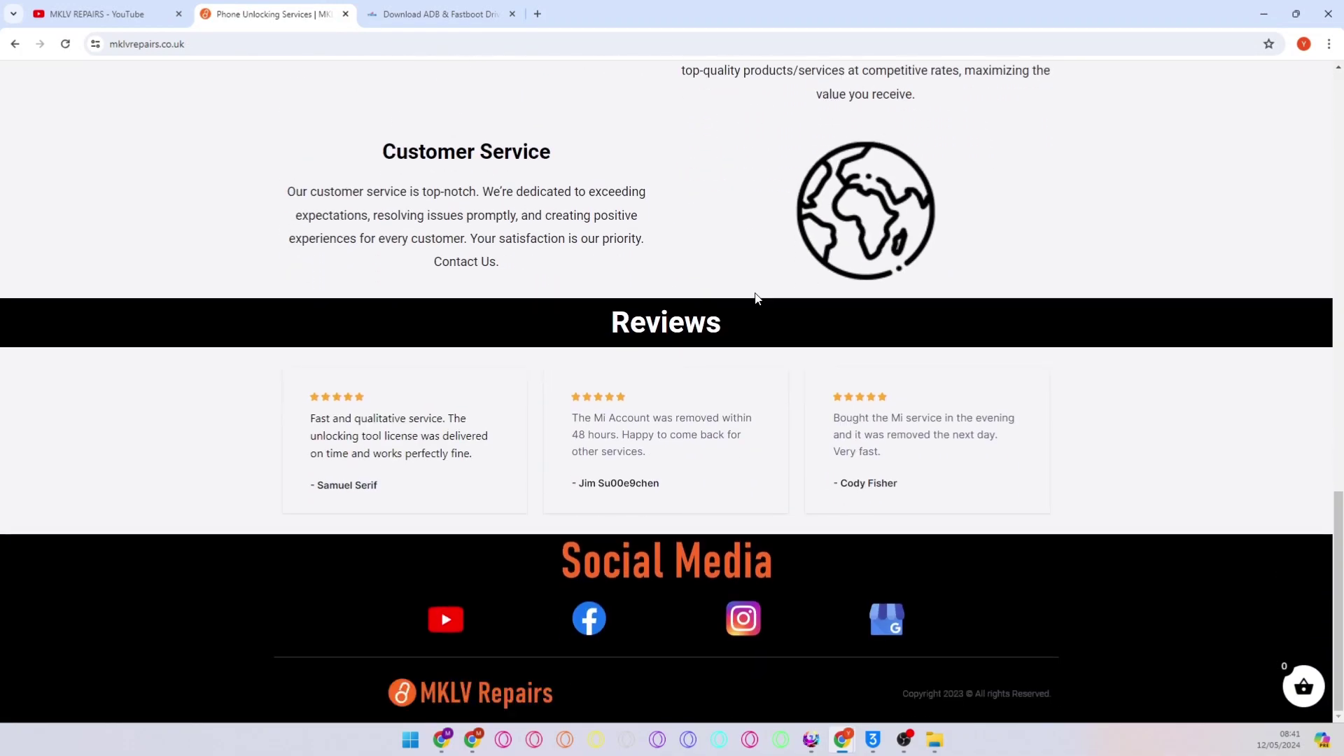
scroll(752, 300, up, 4)
scroll(752, 320, up, 5)
scroll(893, 231, up, 3)
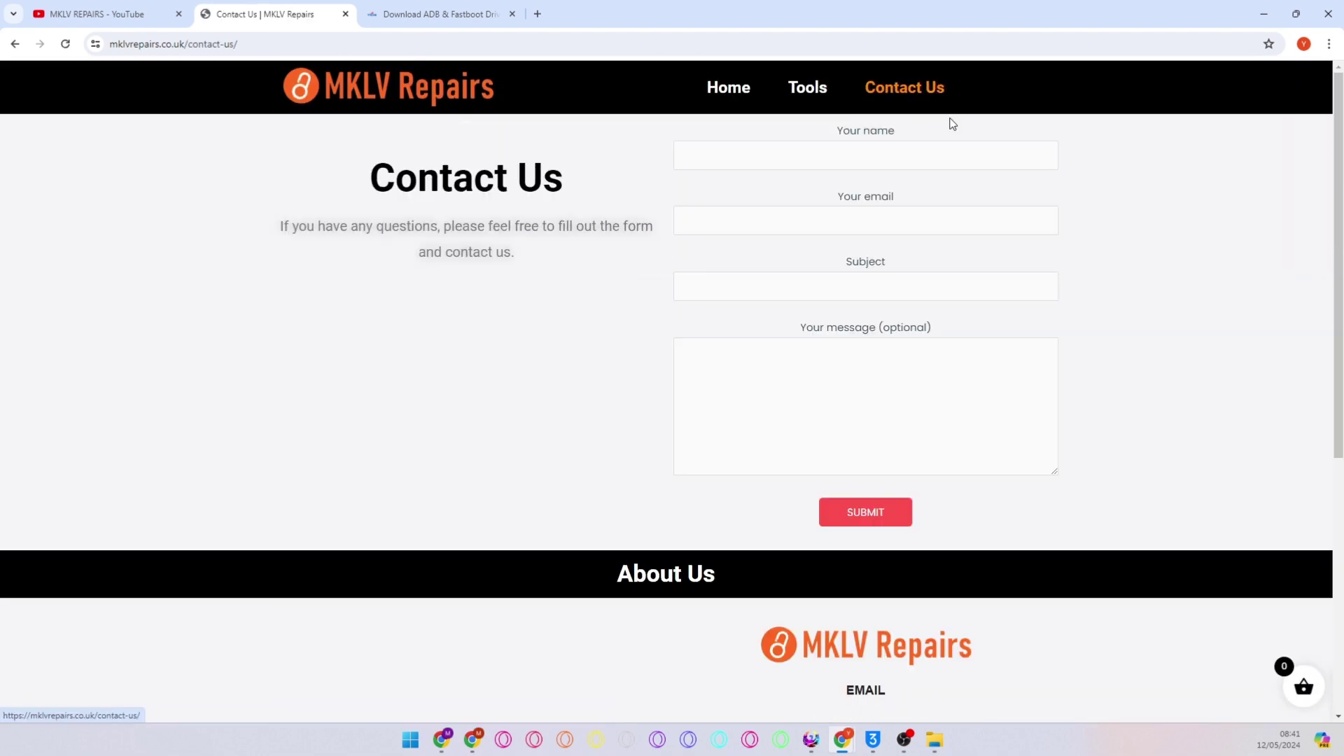
scroll(747, 315, down, 1)
scroll(879, 209, up, 1)
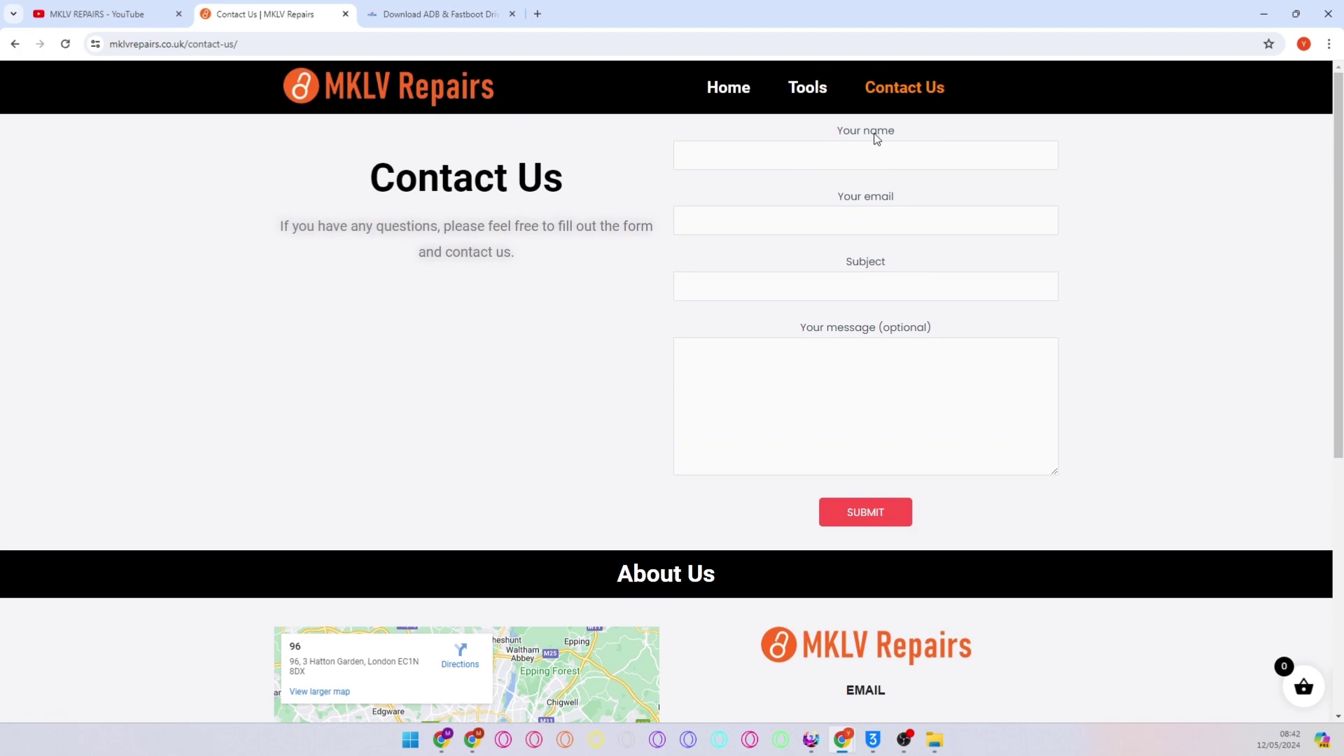
scroll(878, 406, down, 2)
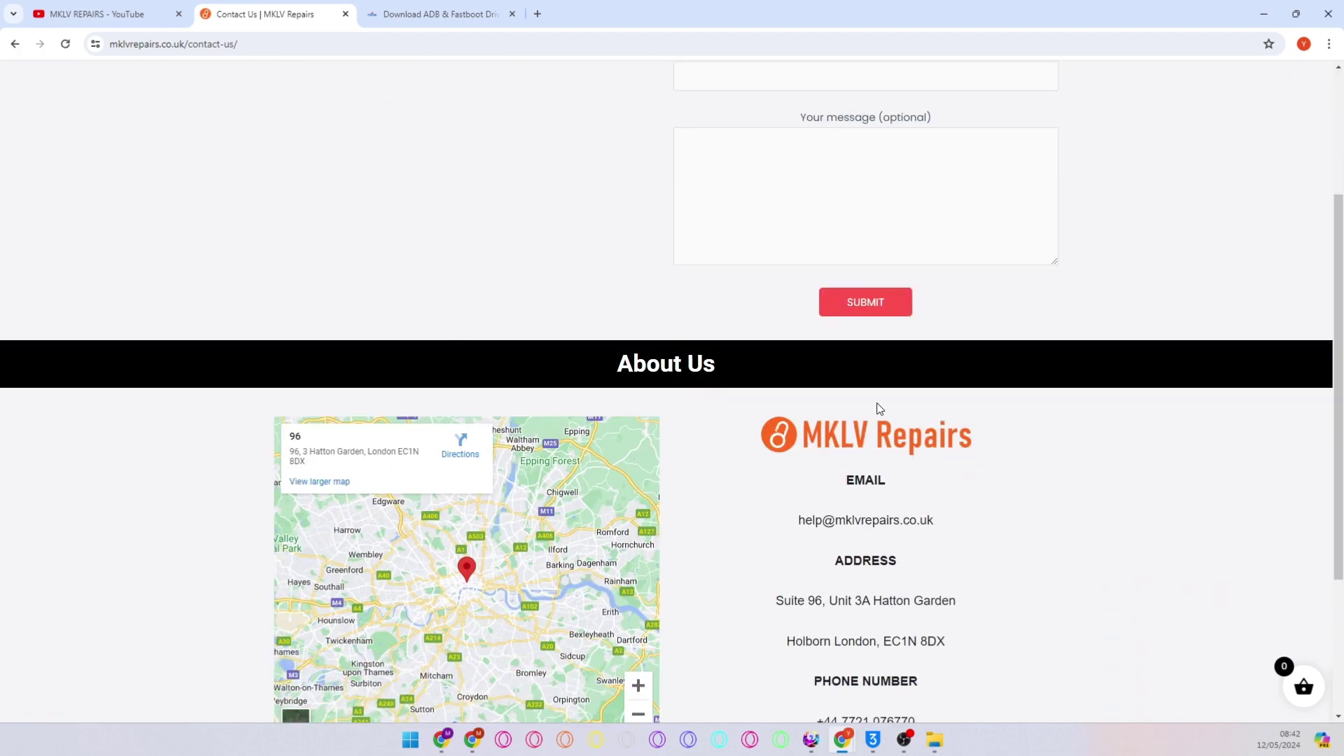
scroll(878, 405, down, 2)
scroll(882, 336, up, 3)
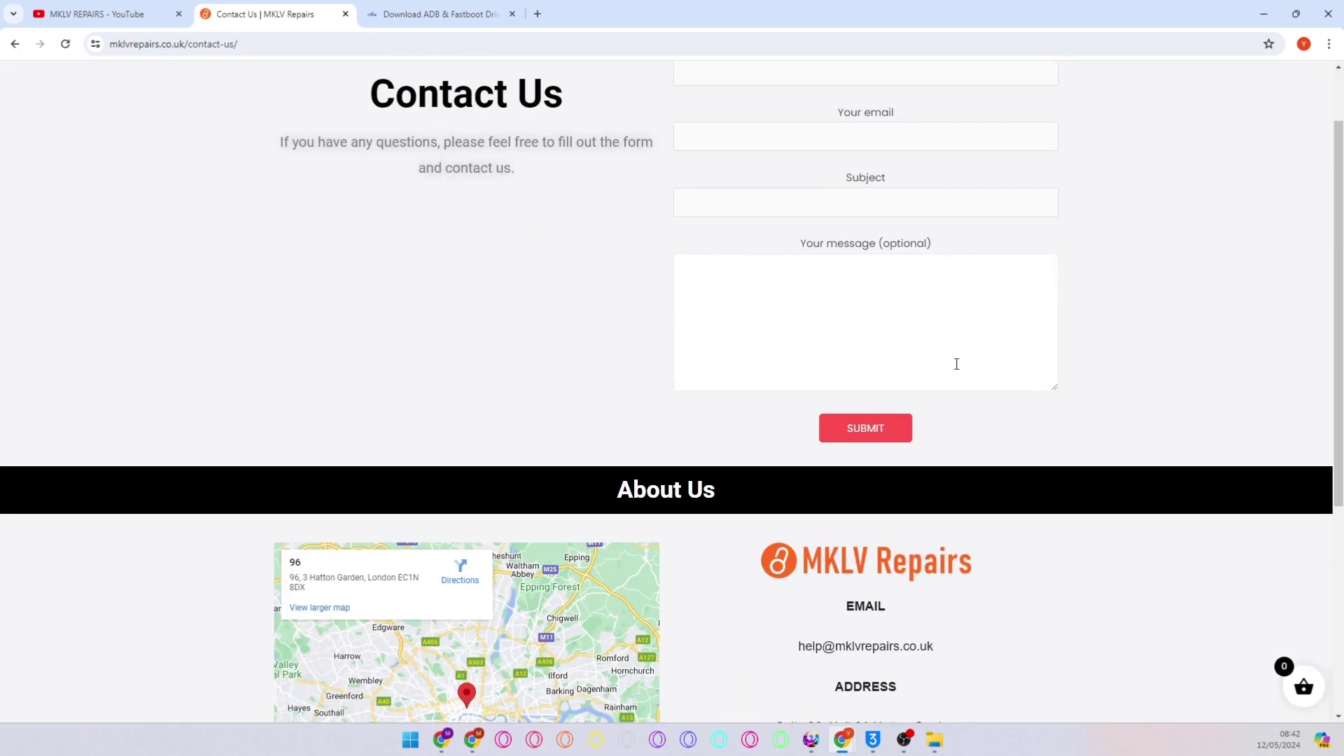
scroll(955, 364, down, 1)
scroll(924, 486, down, 2)
scroll(911, 597, down, 1)
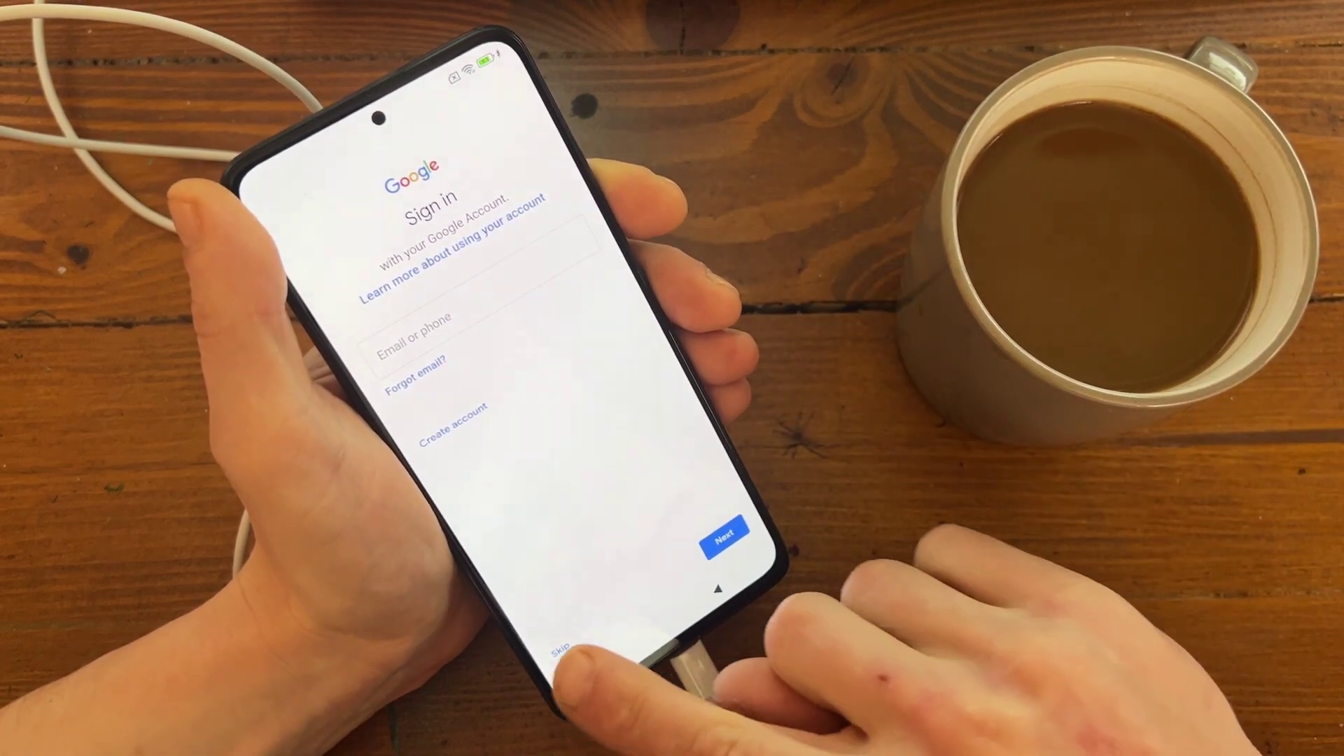
Step: Skip Google account sign-in and accept the Google services terms
click(560, 651)
click(662, 450)
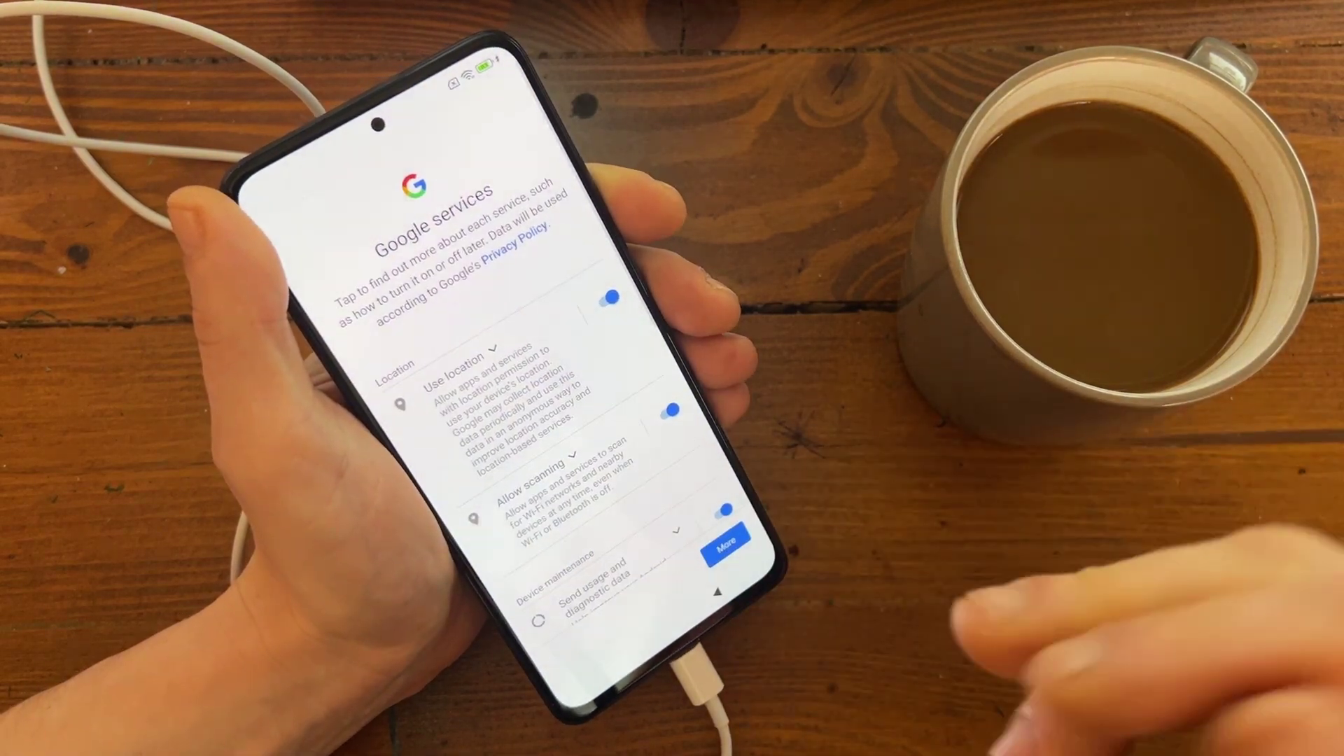
click(725, 553)
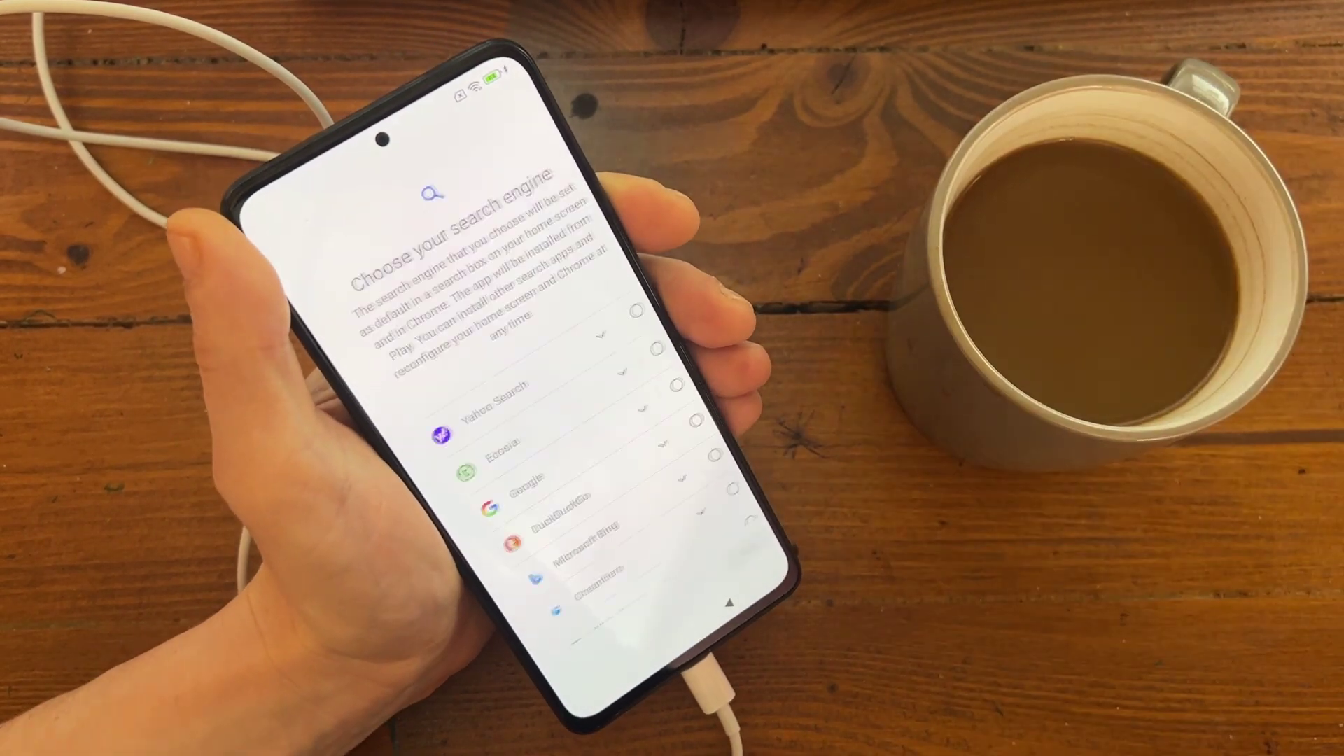
Step: Choose Google as default search engine, skip the screen lock, and keep the Classic launcher
click(676, 384)
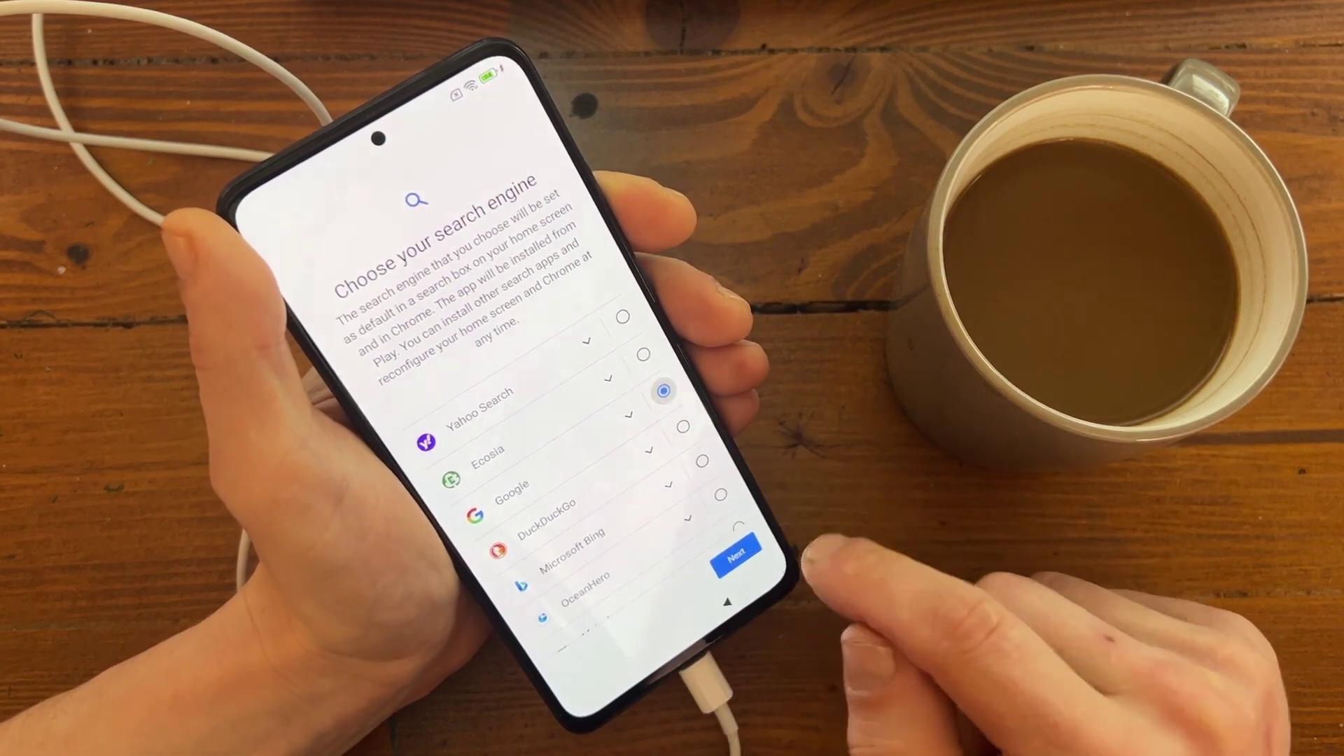
click(736, 555)
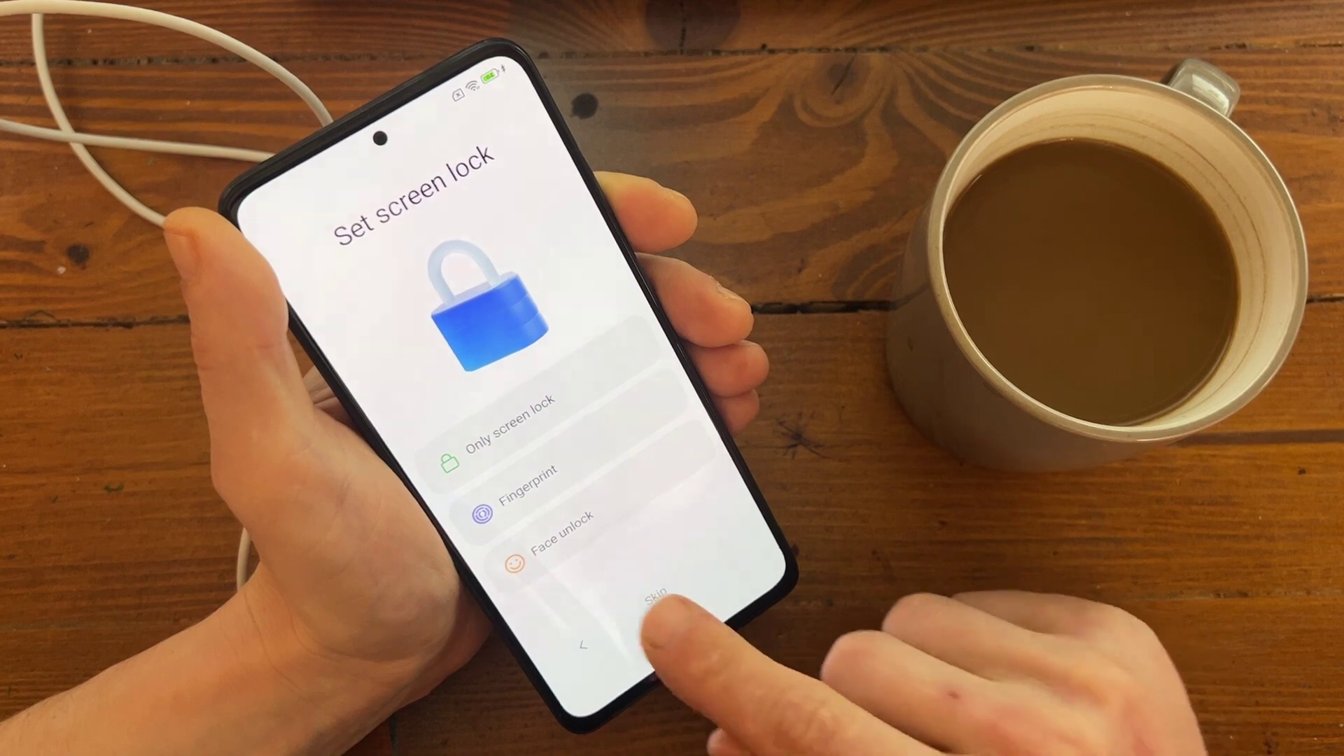
click(654, 597)
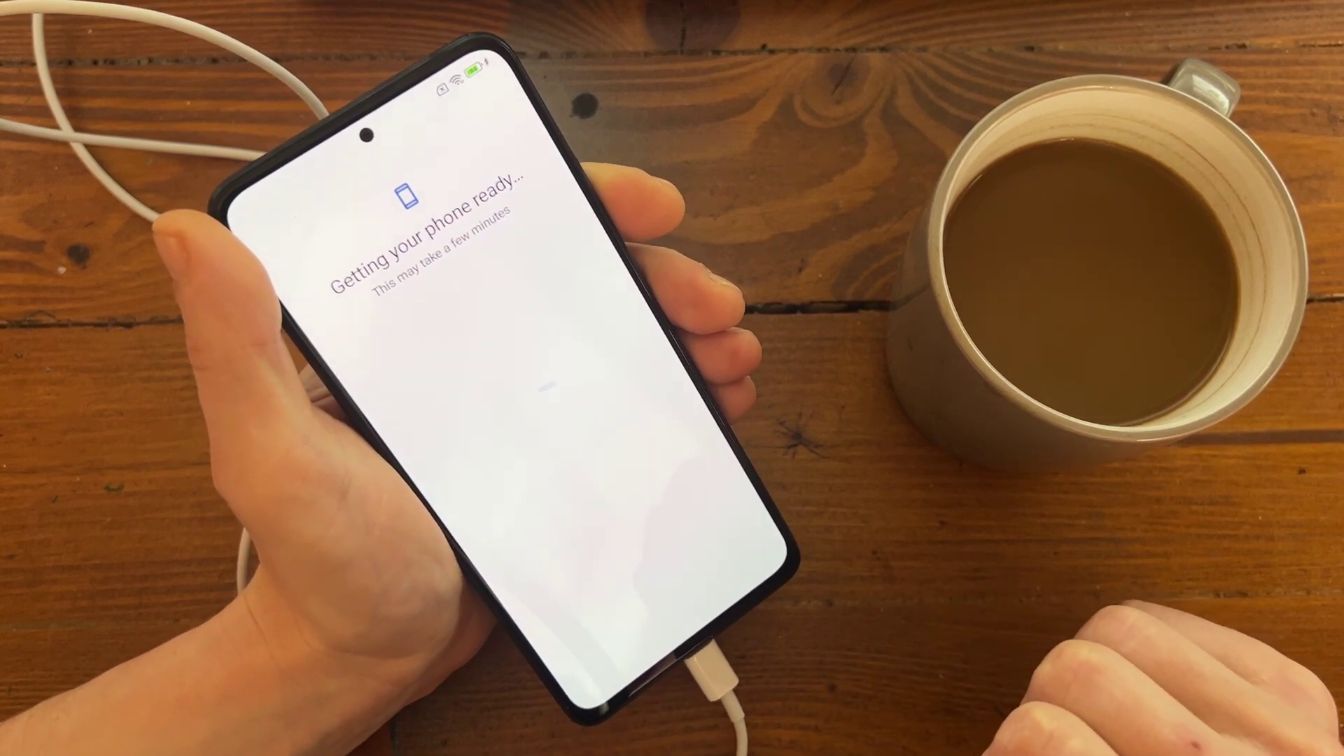
scroll(721, 588, down, 3)
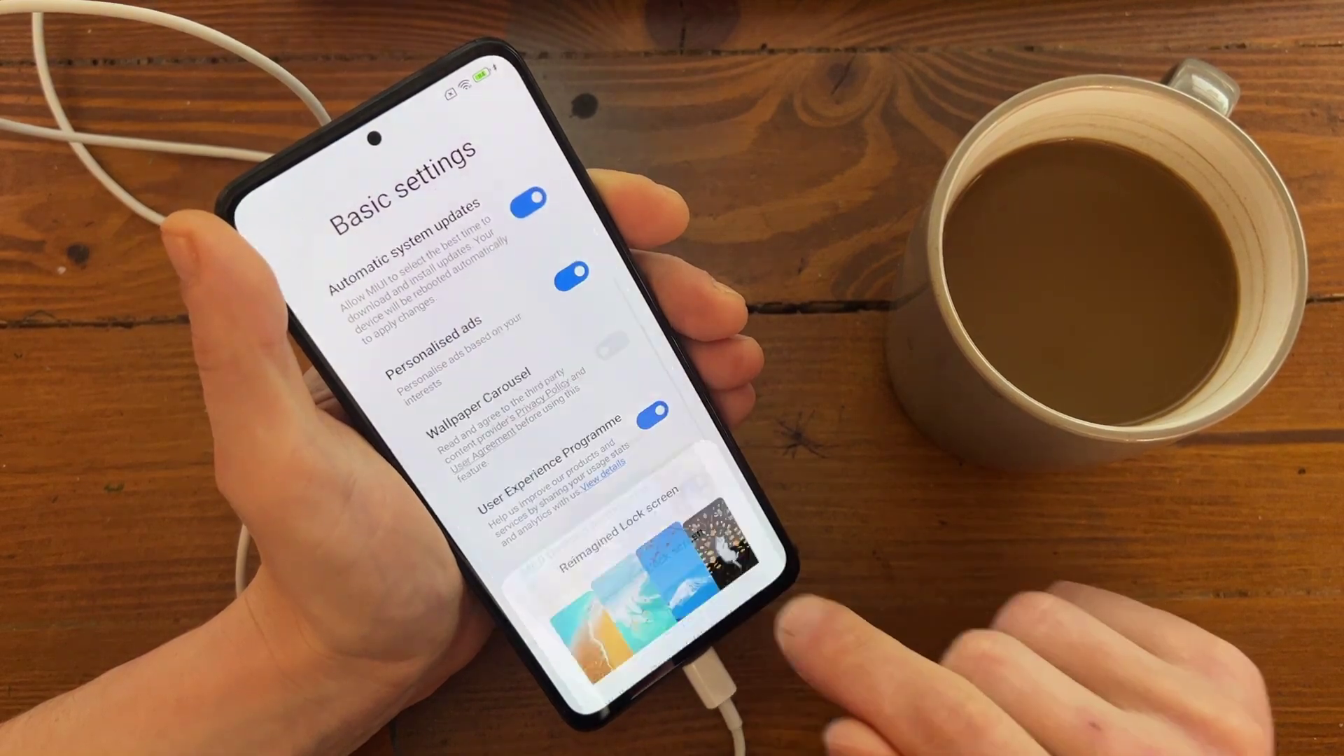
click(723, 546)
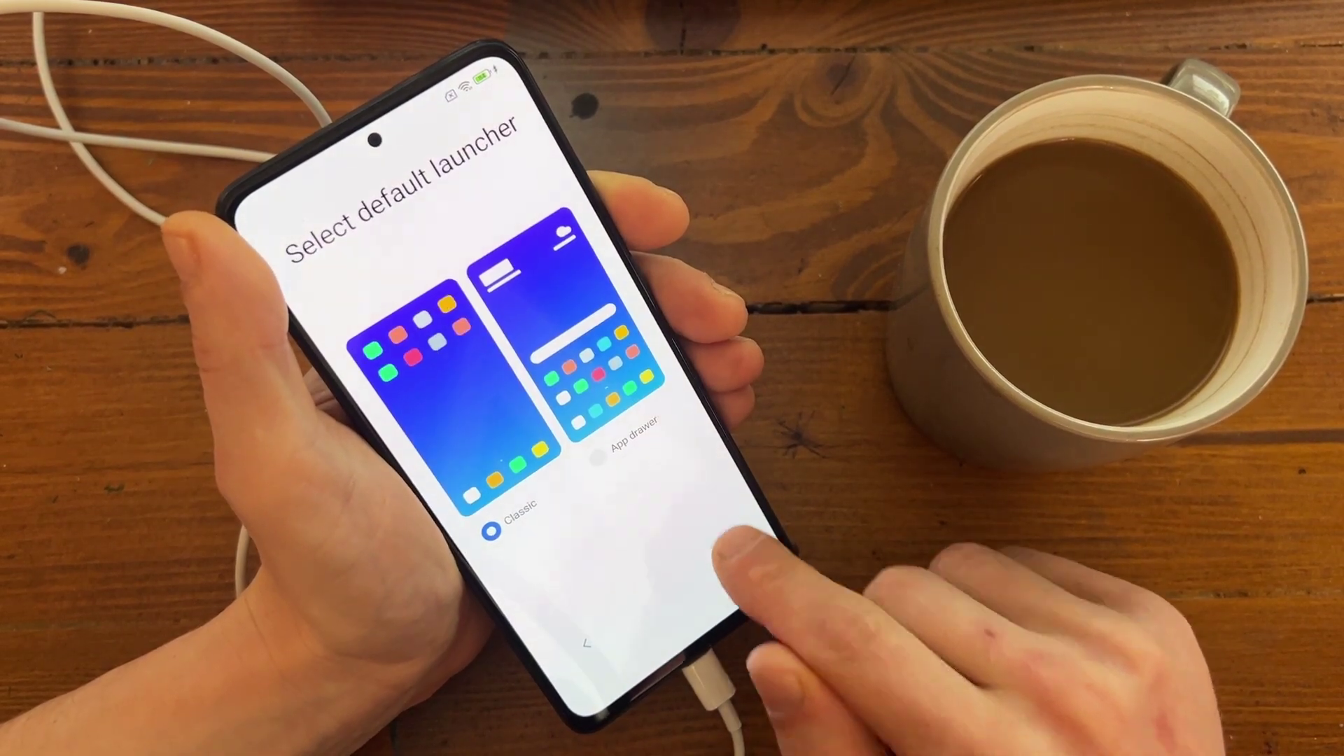
click(735, 546)
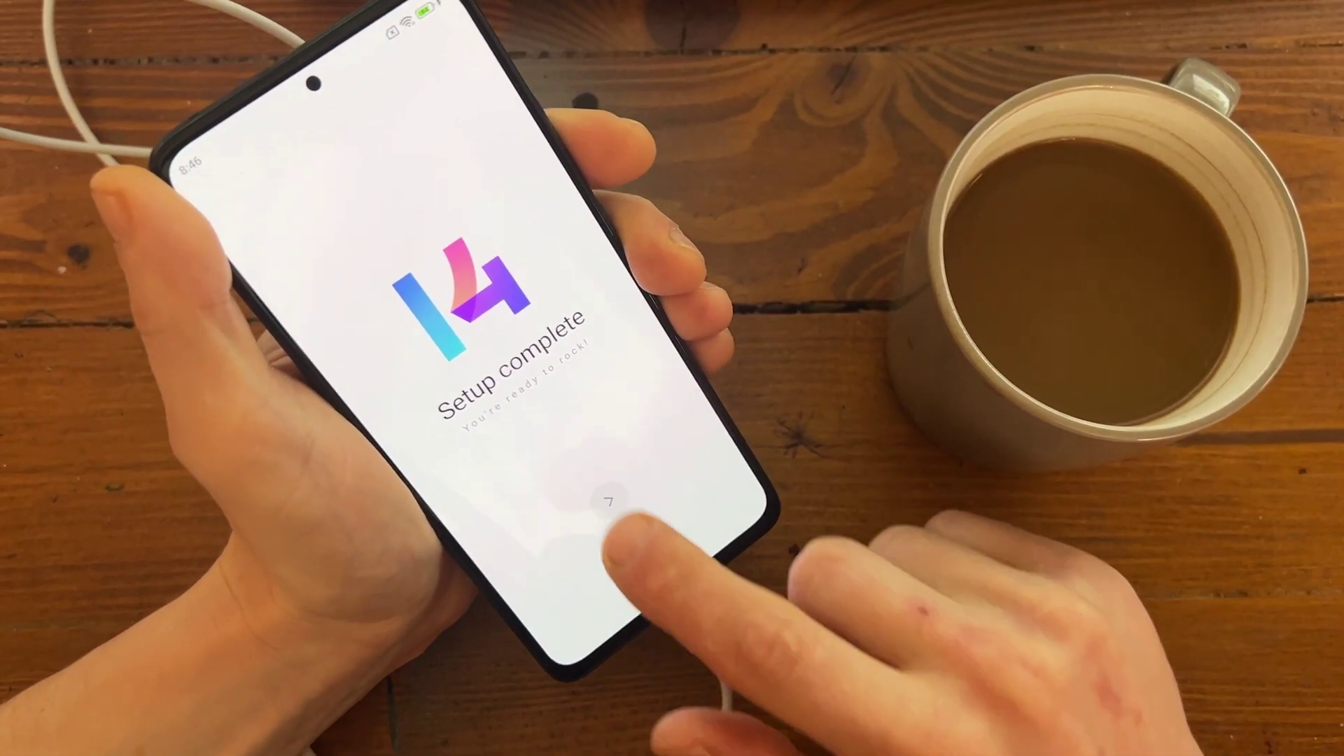
Step: Finish setup, postpone the carrier's app setup with Later and confirm YES to reach the home screen
click(618, 495)
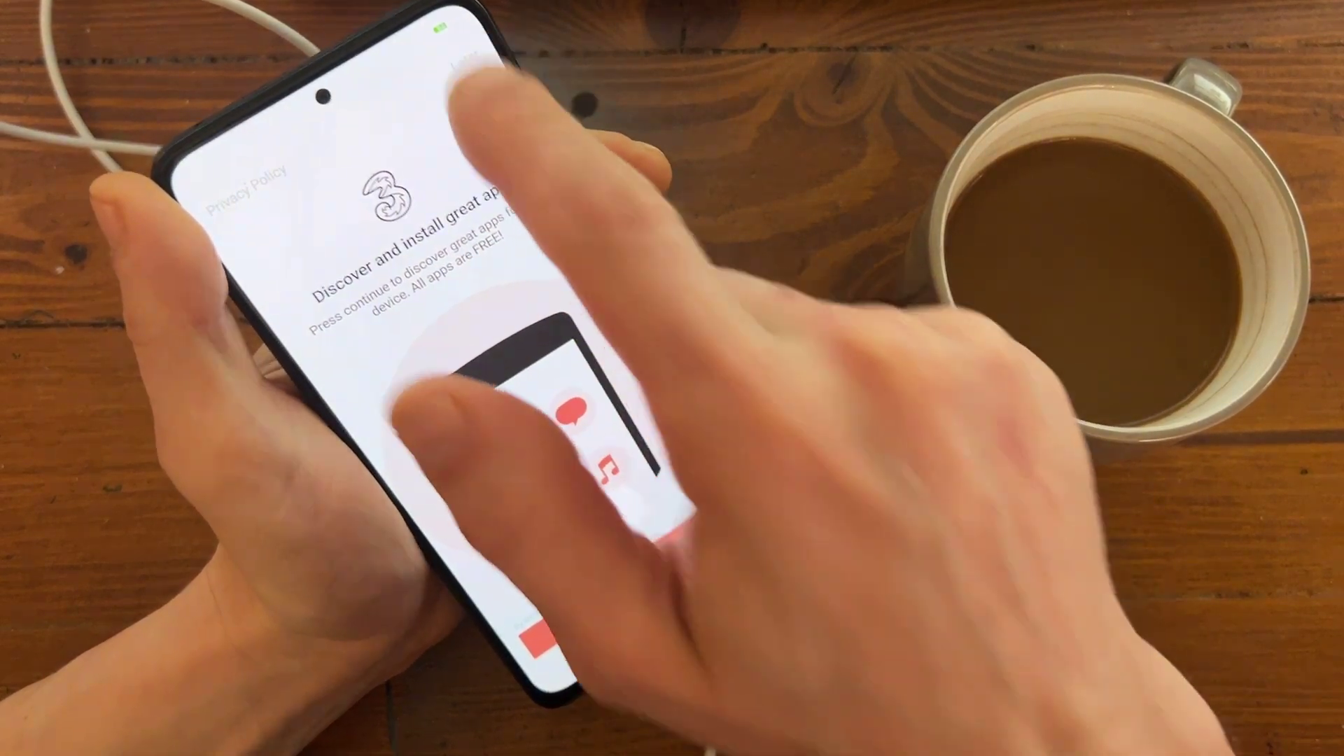
click(445, 44)
click(546, 396)
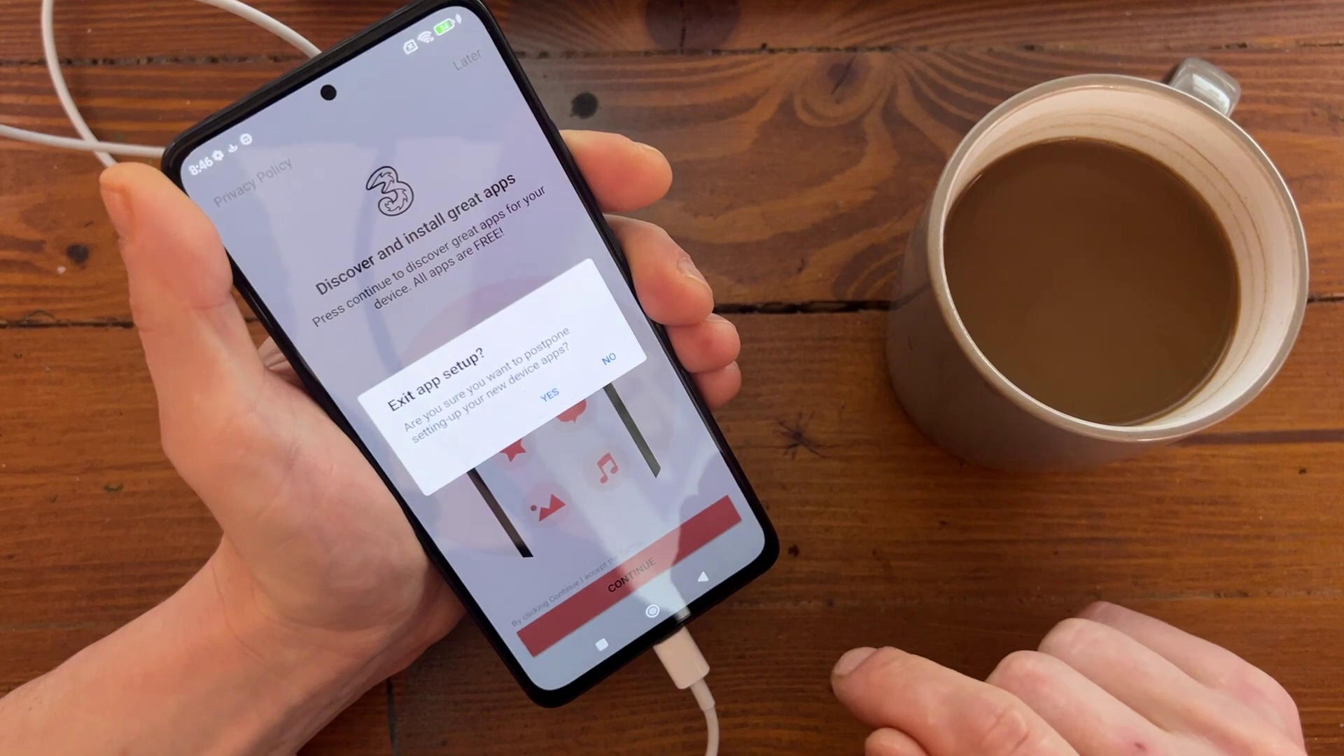
click(552, 396)
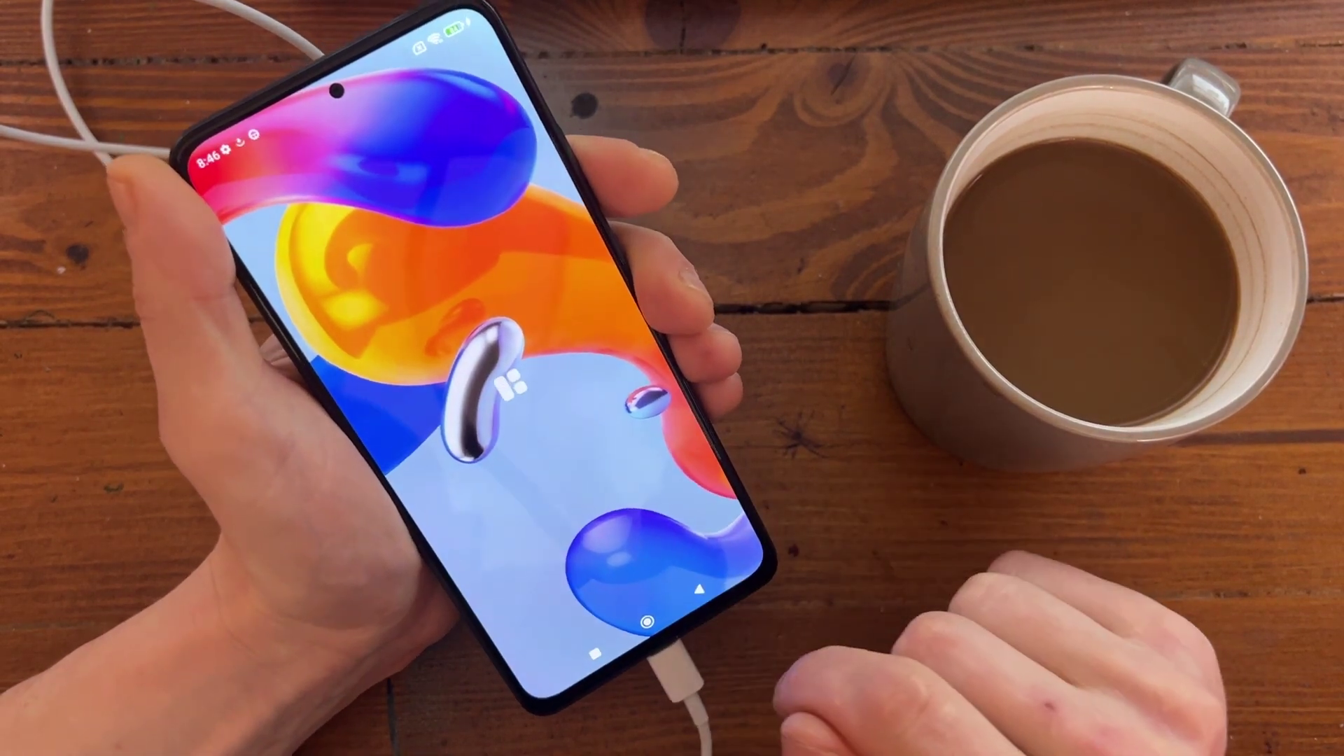